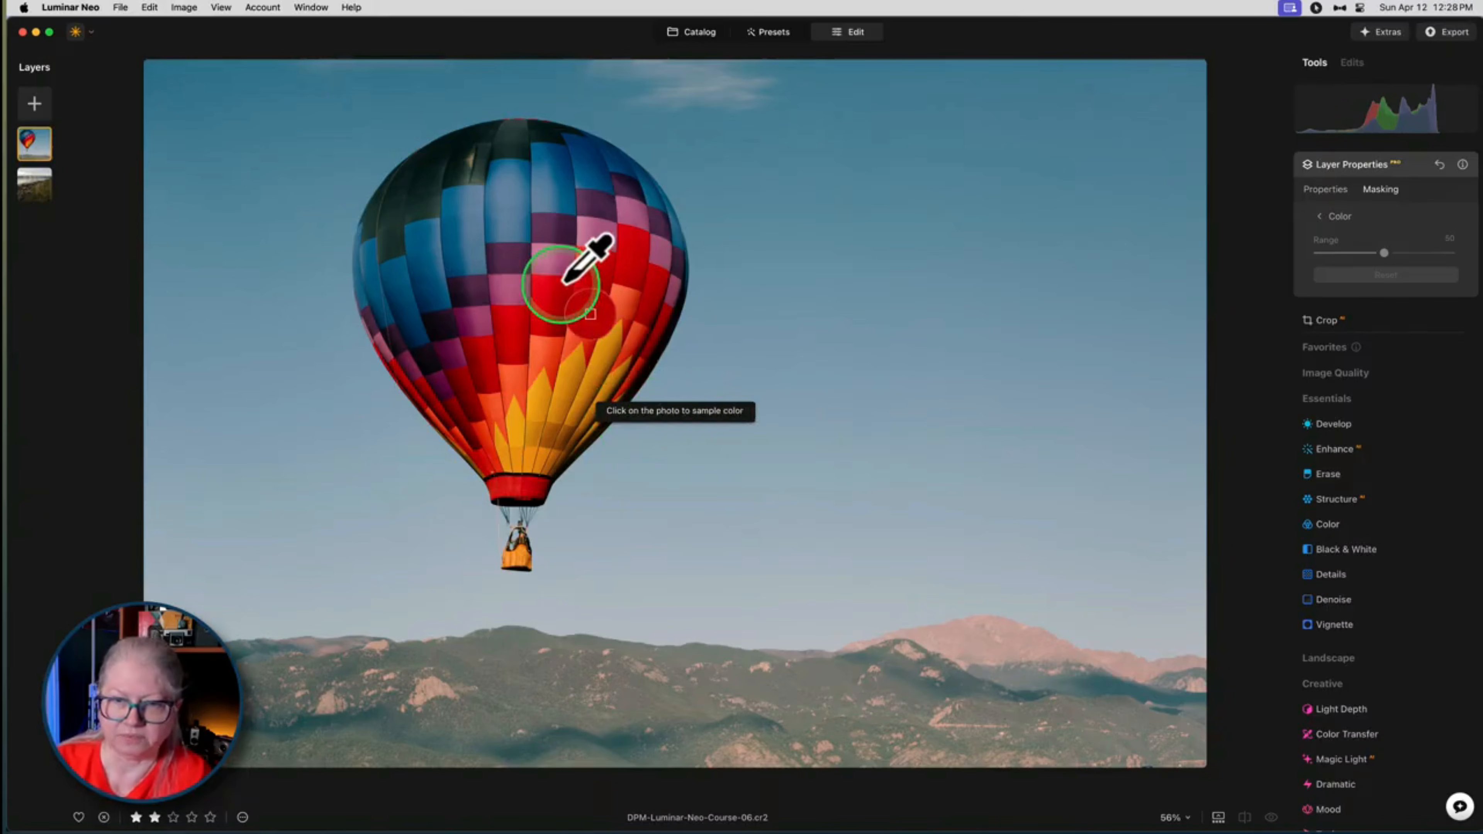
- Sample the balloon's red for a color mask, try Range values of 19 and 100, and reset the color selection
left_click(601, 252)
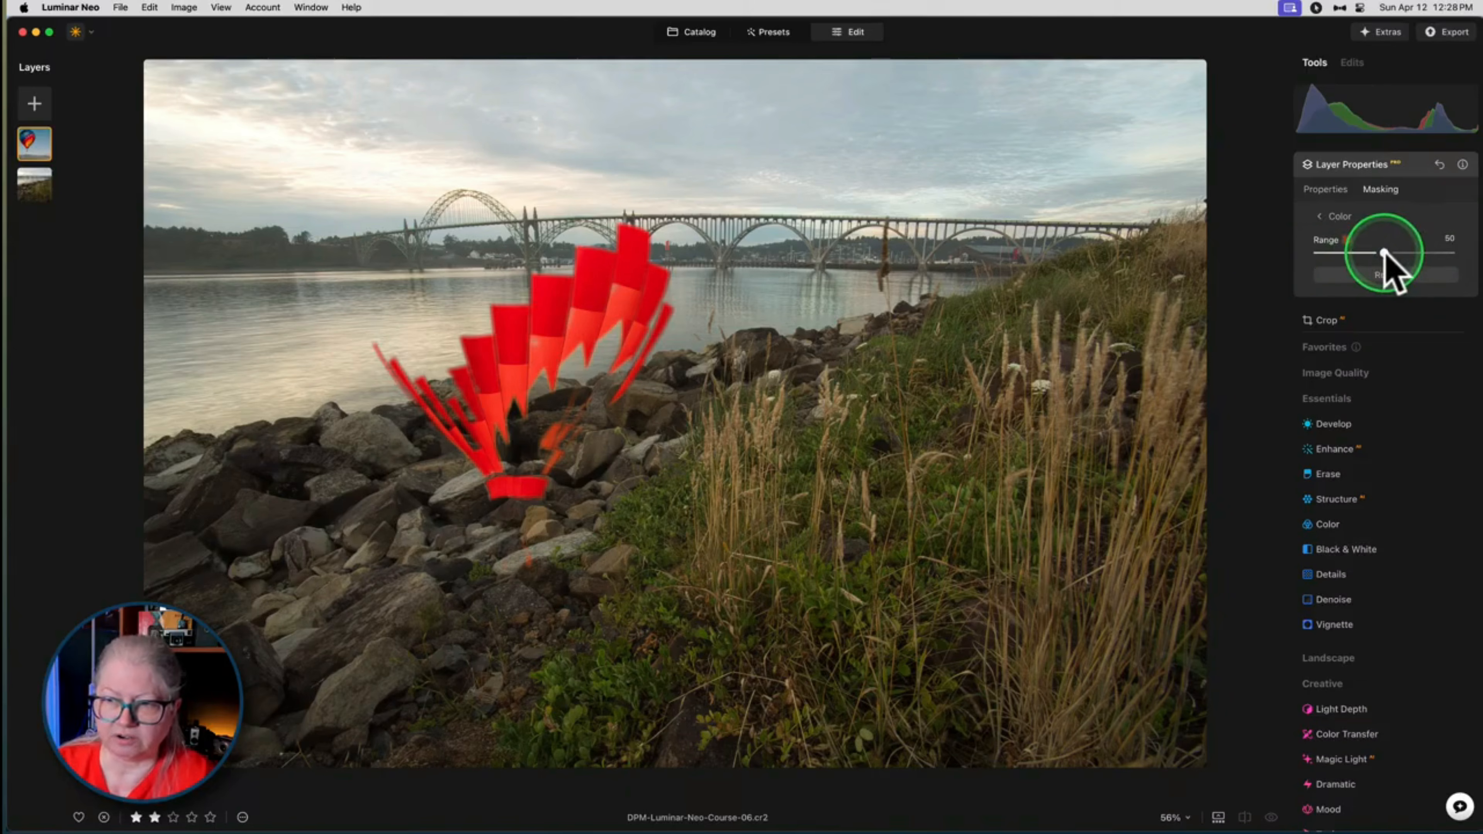
left_click_drag(1367, 252, 1335, 252)
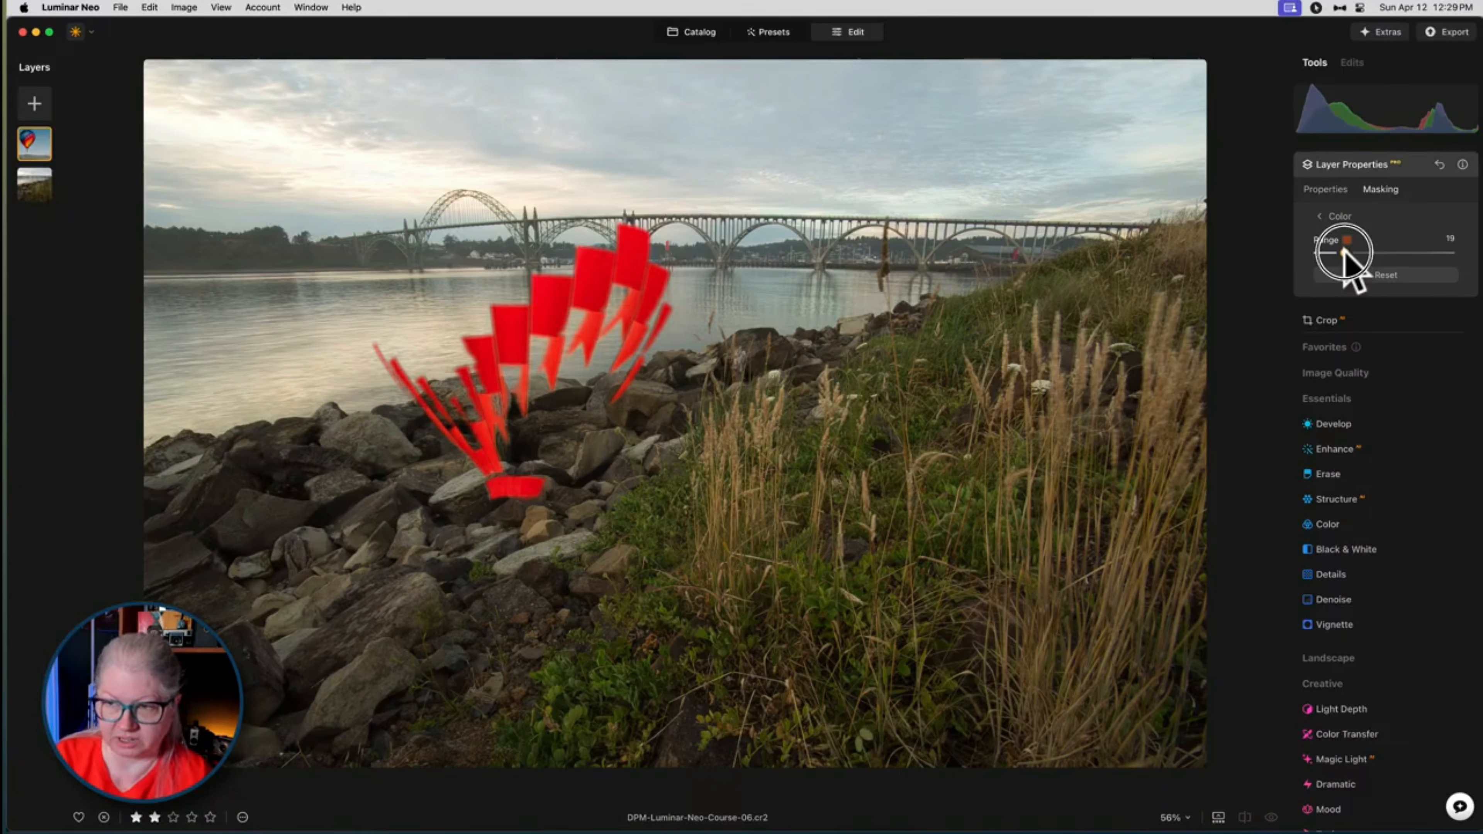
left_click_drag(1345, 252, 1440, 253)
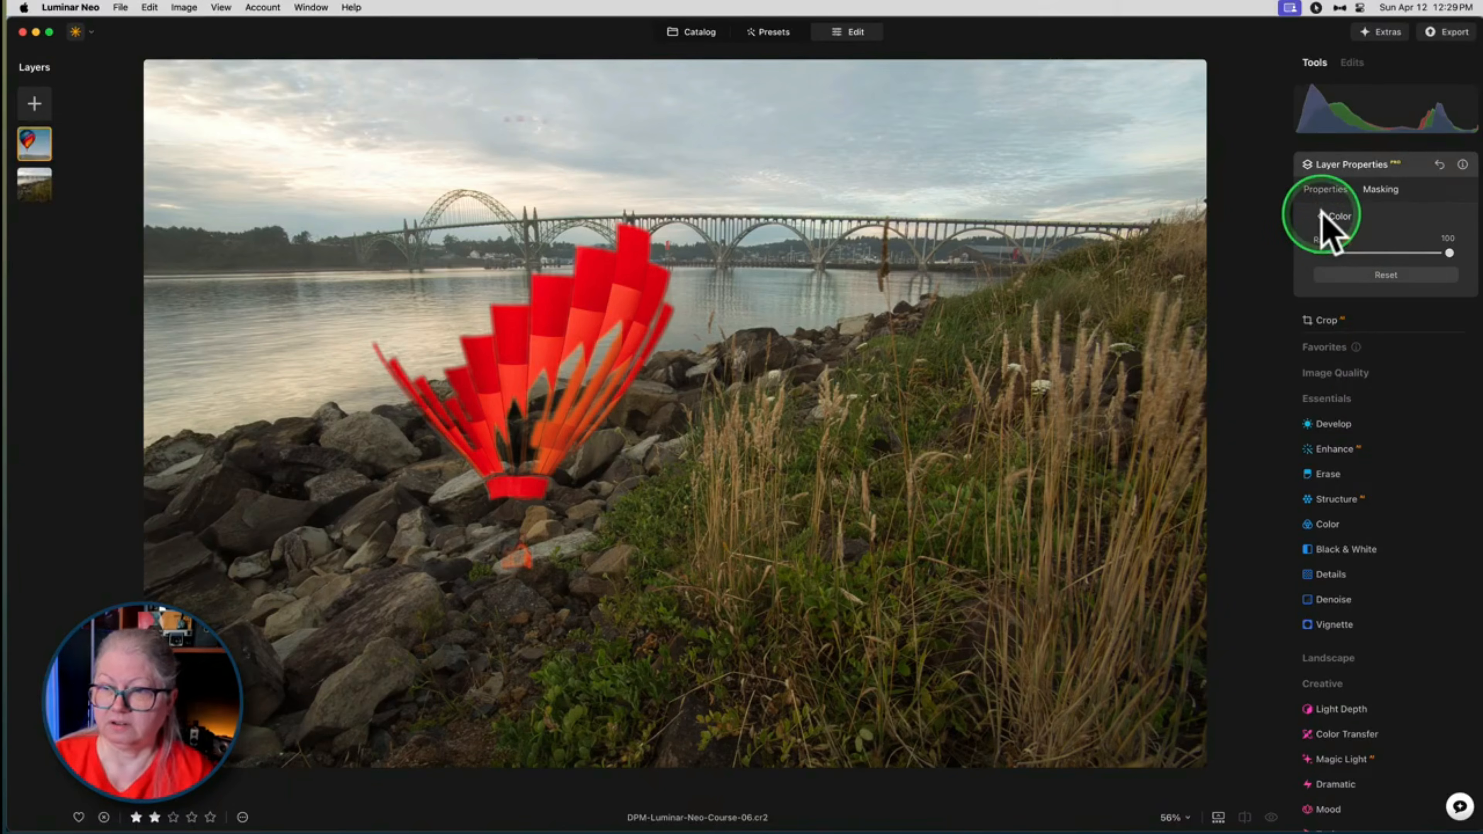
left_click(1384, 273)
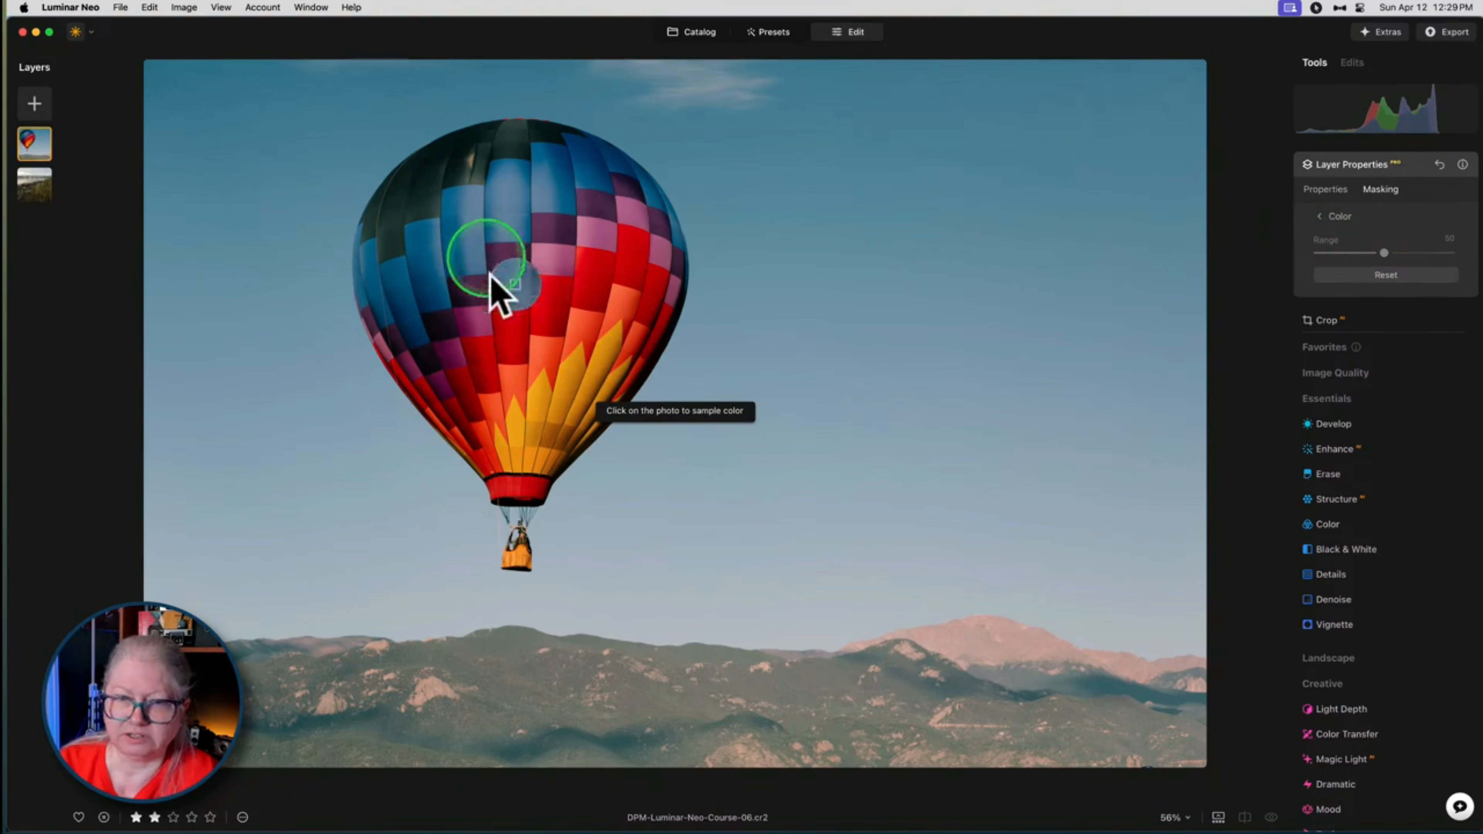
- Sample the balloon's yellow for the color mask, set Range to 100, and close the color selection
left_click(574, 367)
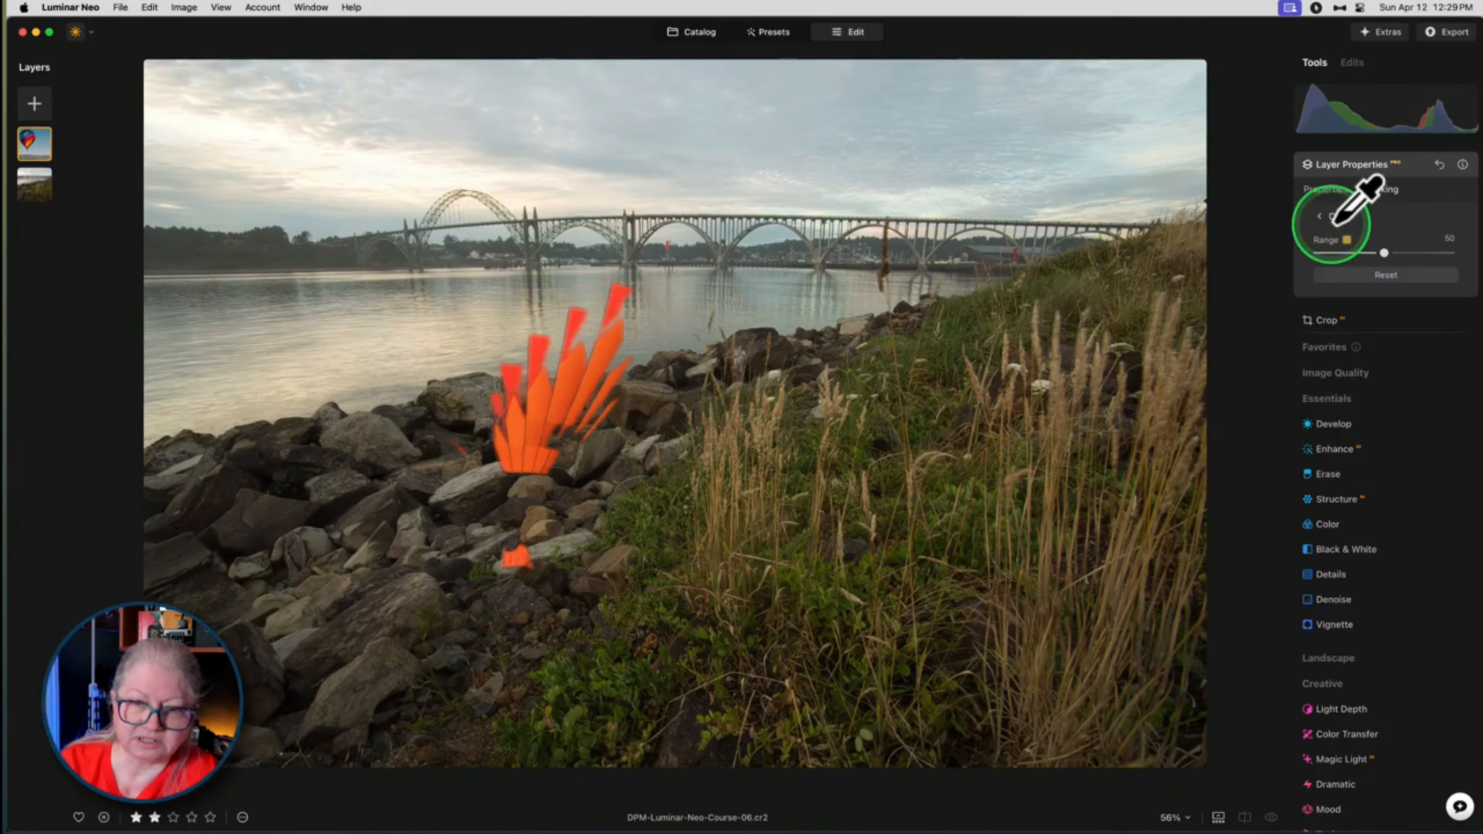
left_click_drag(1384, 253, 1460, 255)
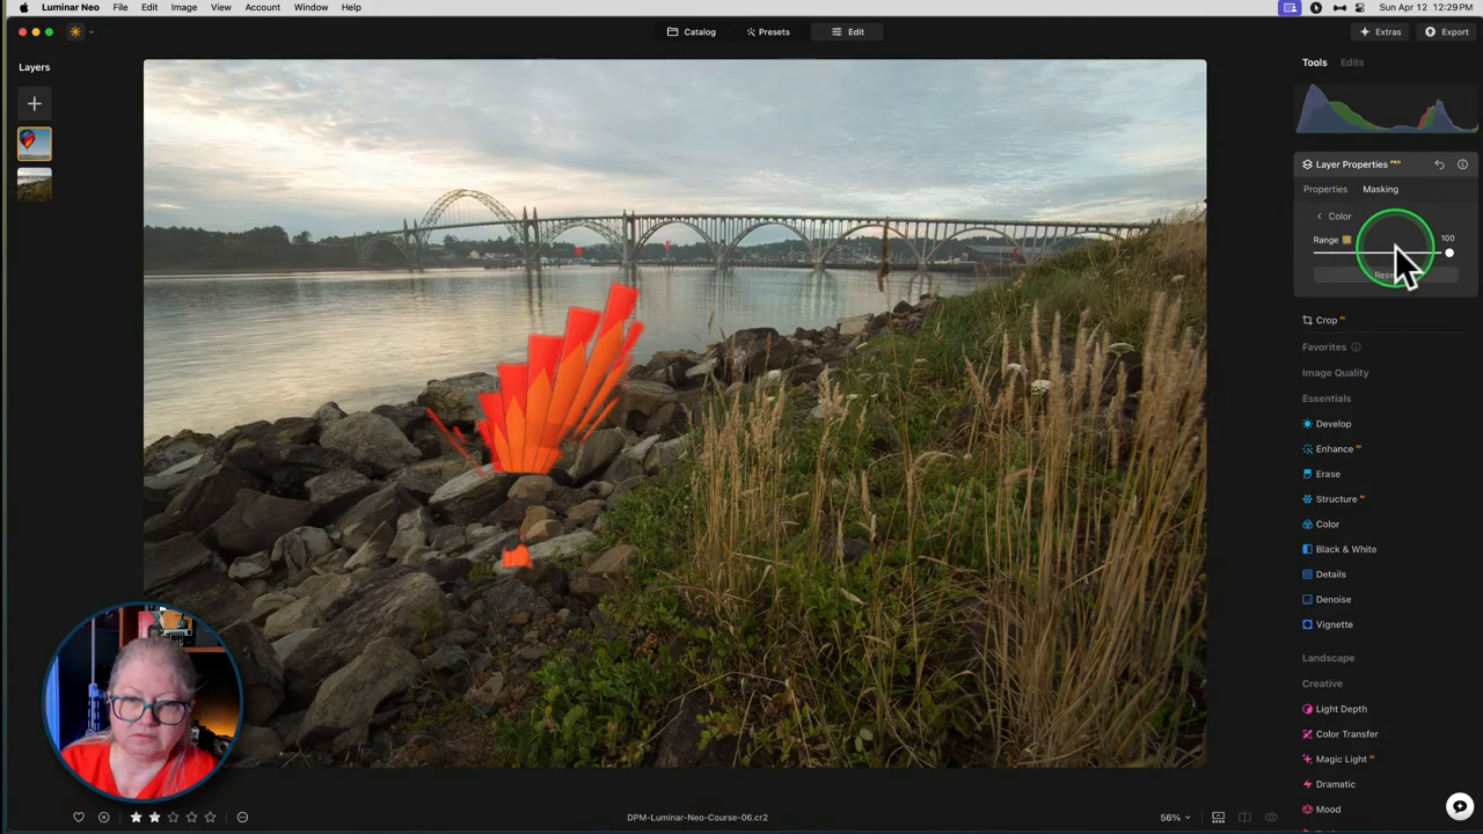
left_click(1337, 217)
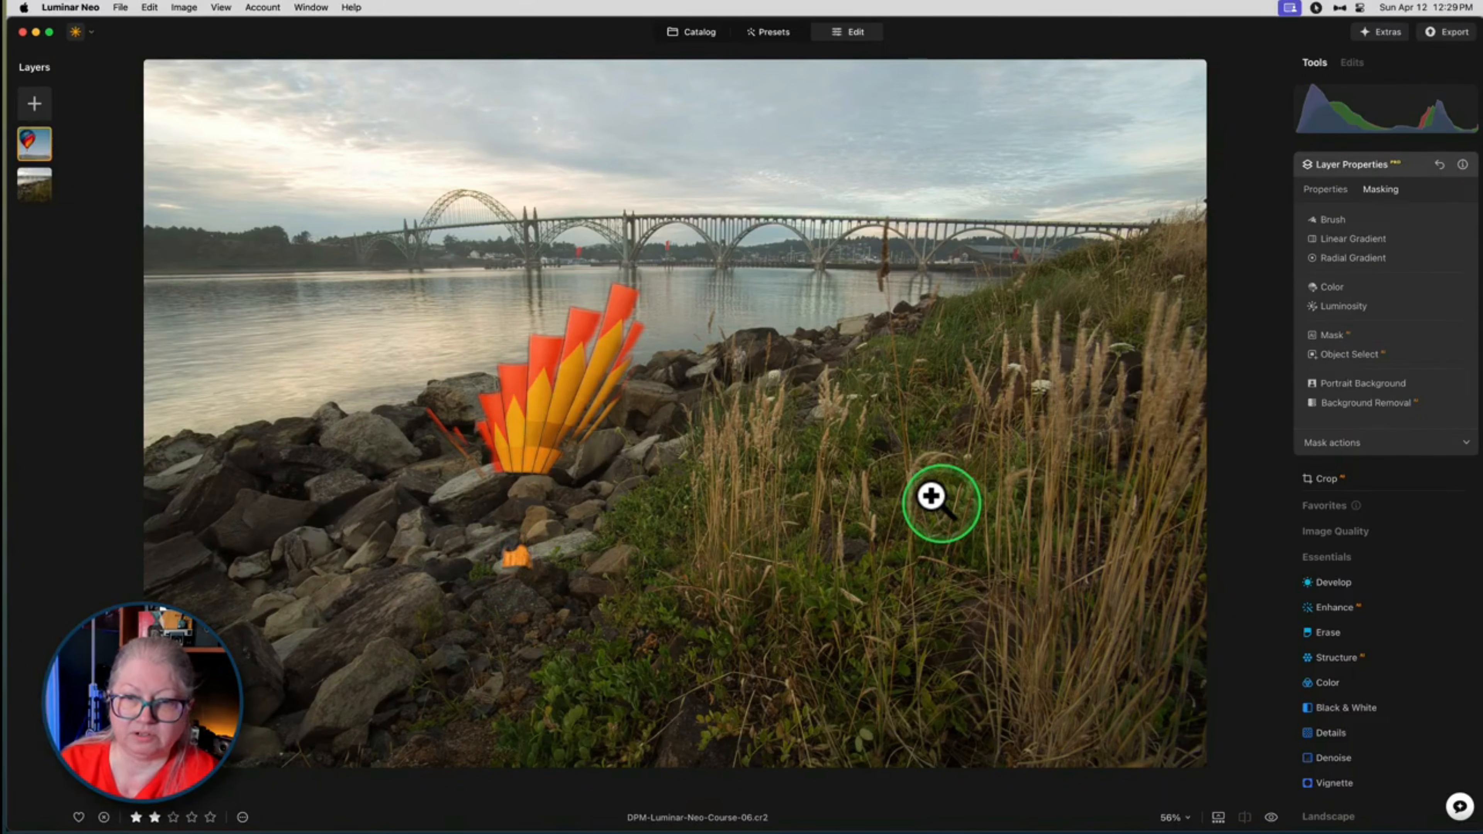
- Add the blue sky to the mask with a second color sample, trying Range 0 before settling on 100
left_click(1321, 287)
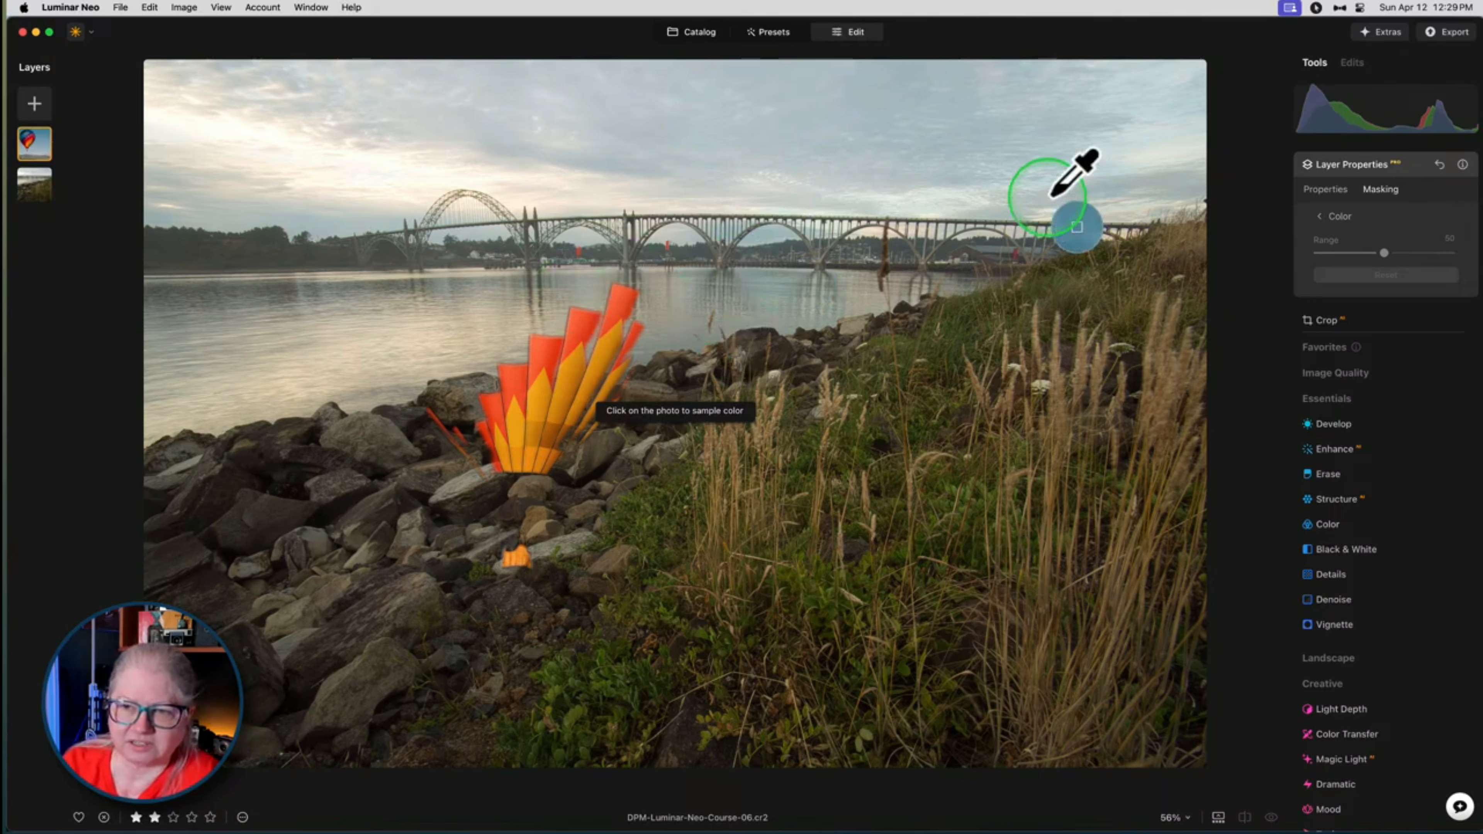
left_click(903, 193)
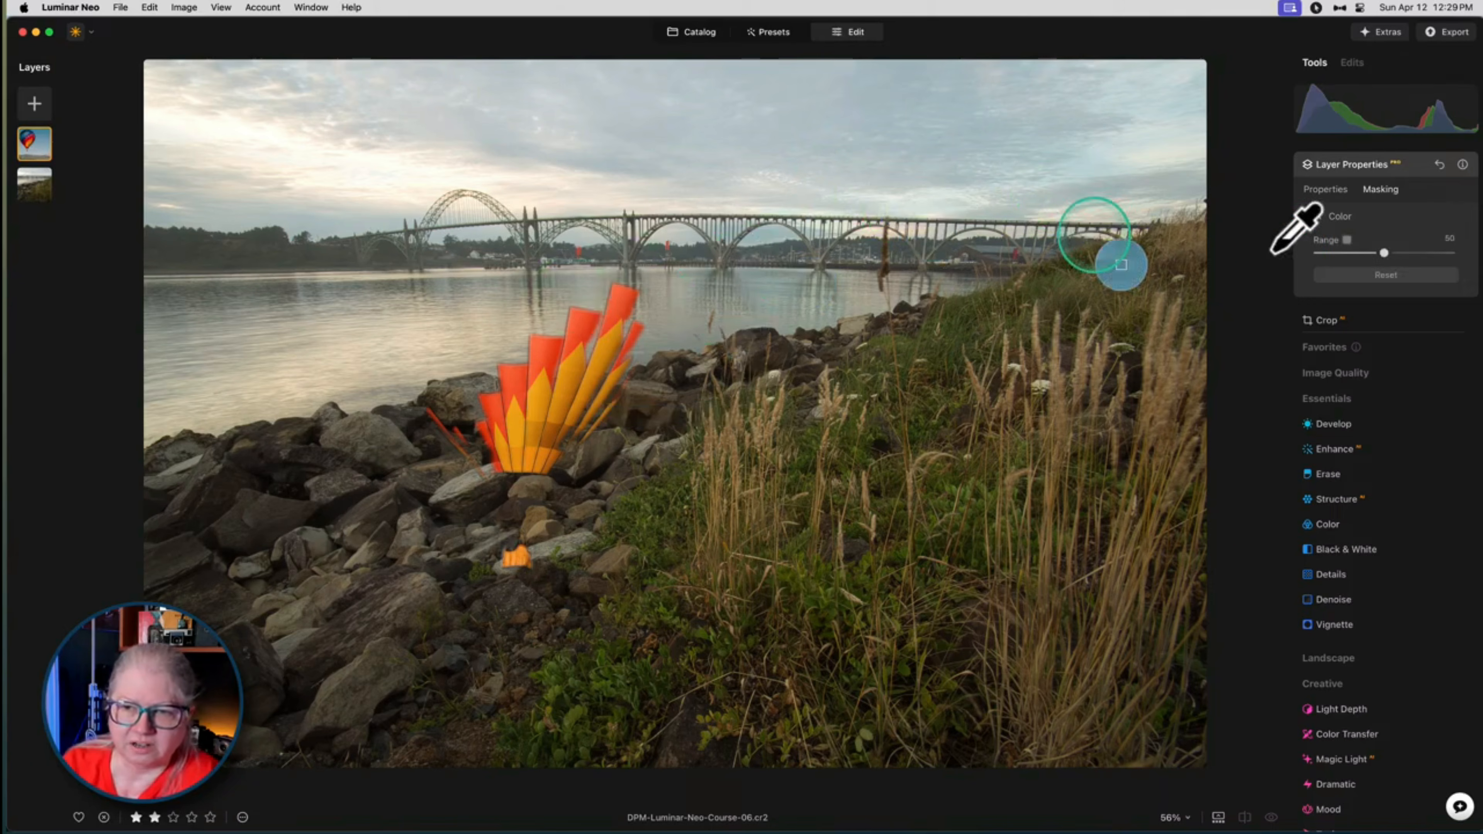
left_click(1421, 260)
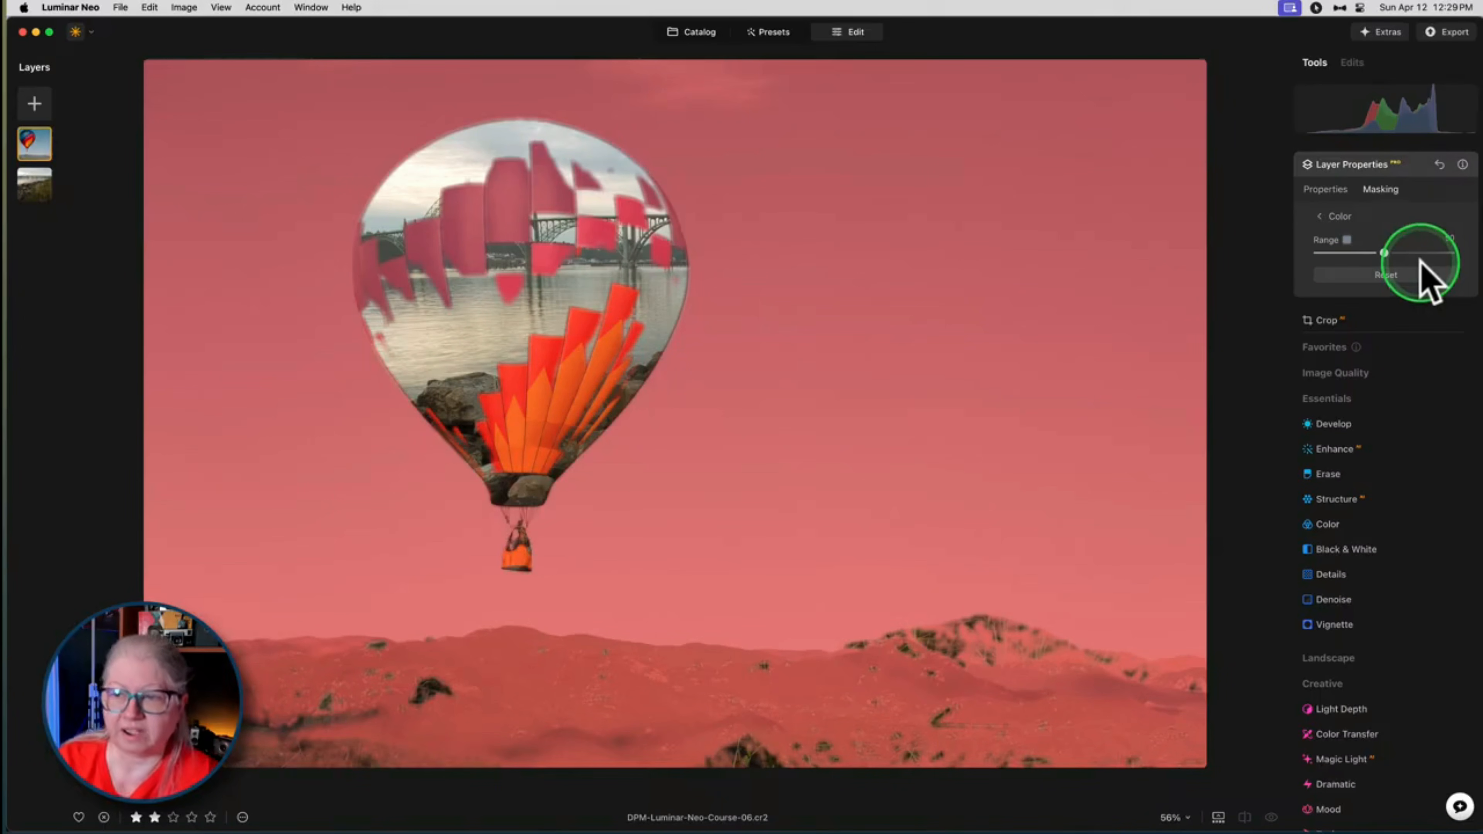
left_click(1384, 258)
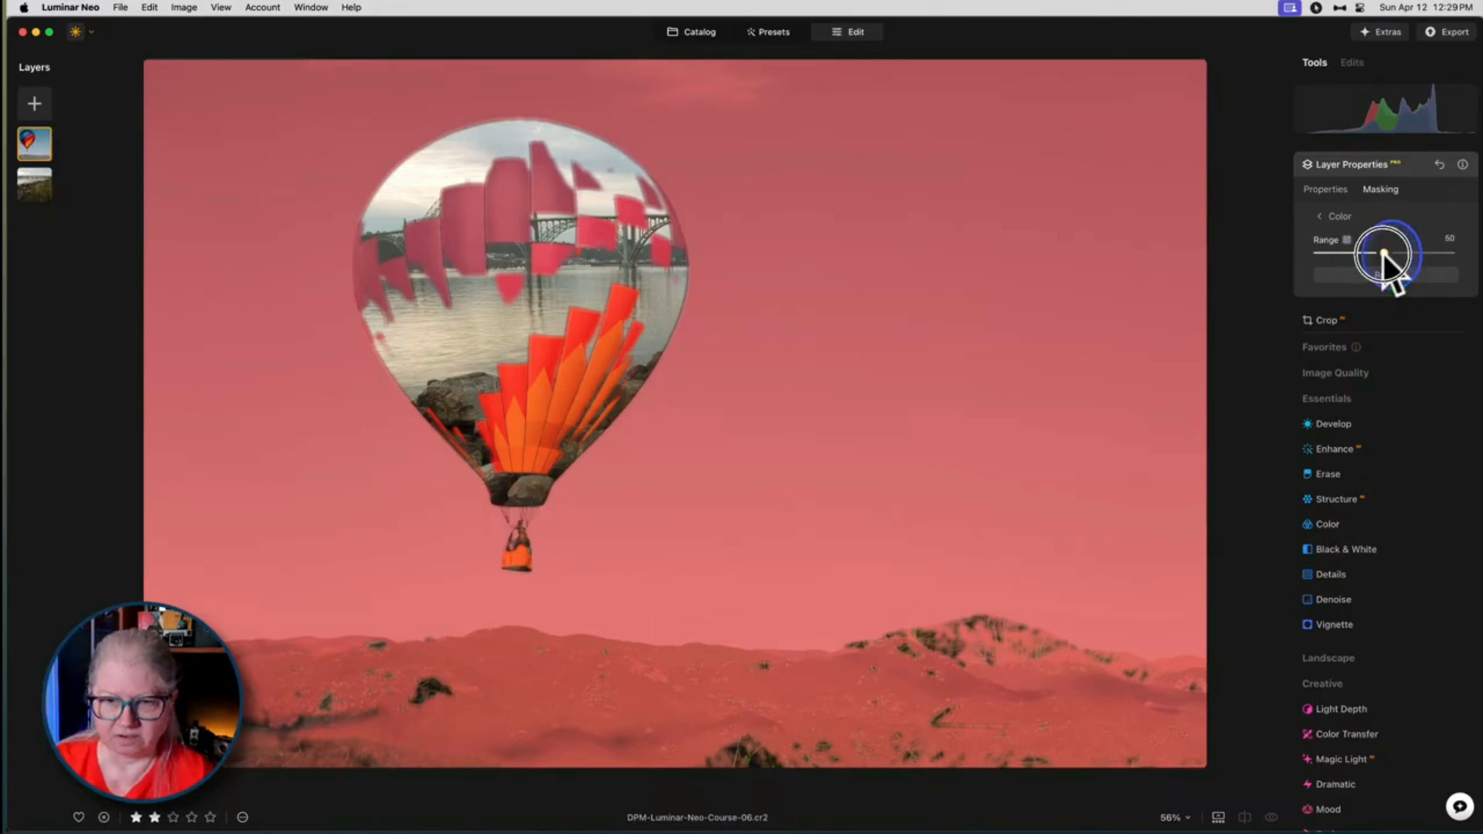
left_click_drag(1385, 257, 1280, 250)
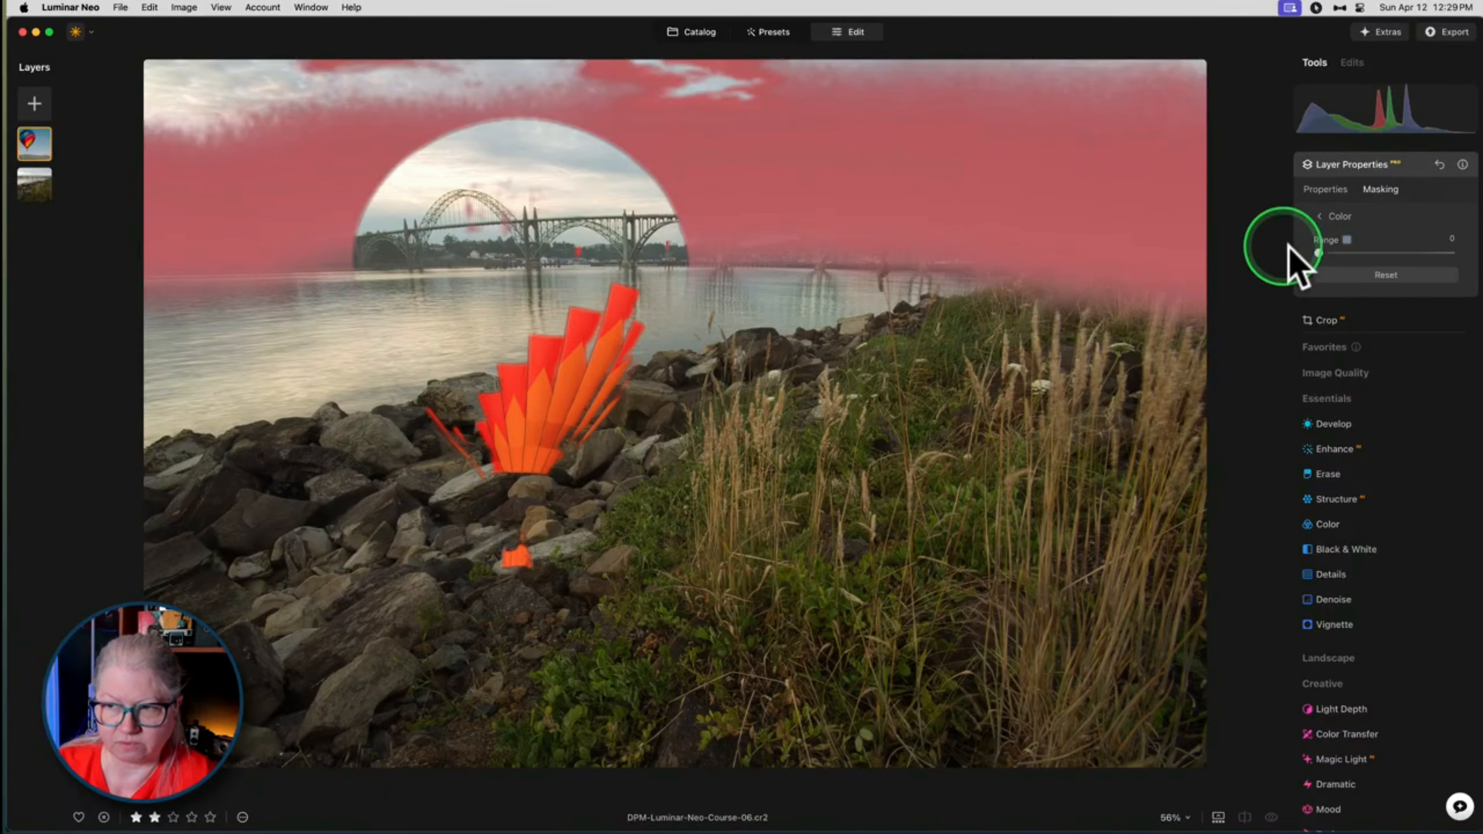
left_click_drag(1319, 253, 1473, 259)
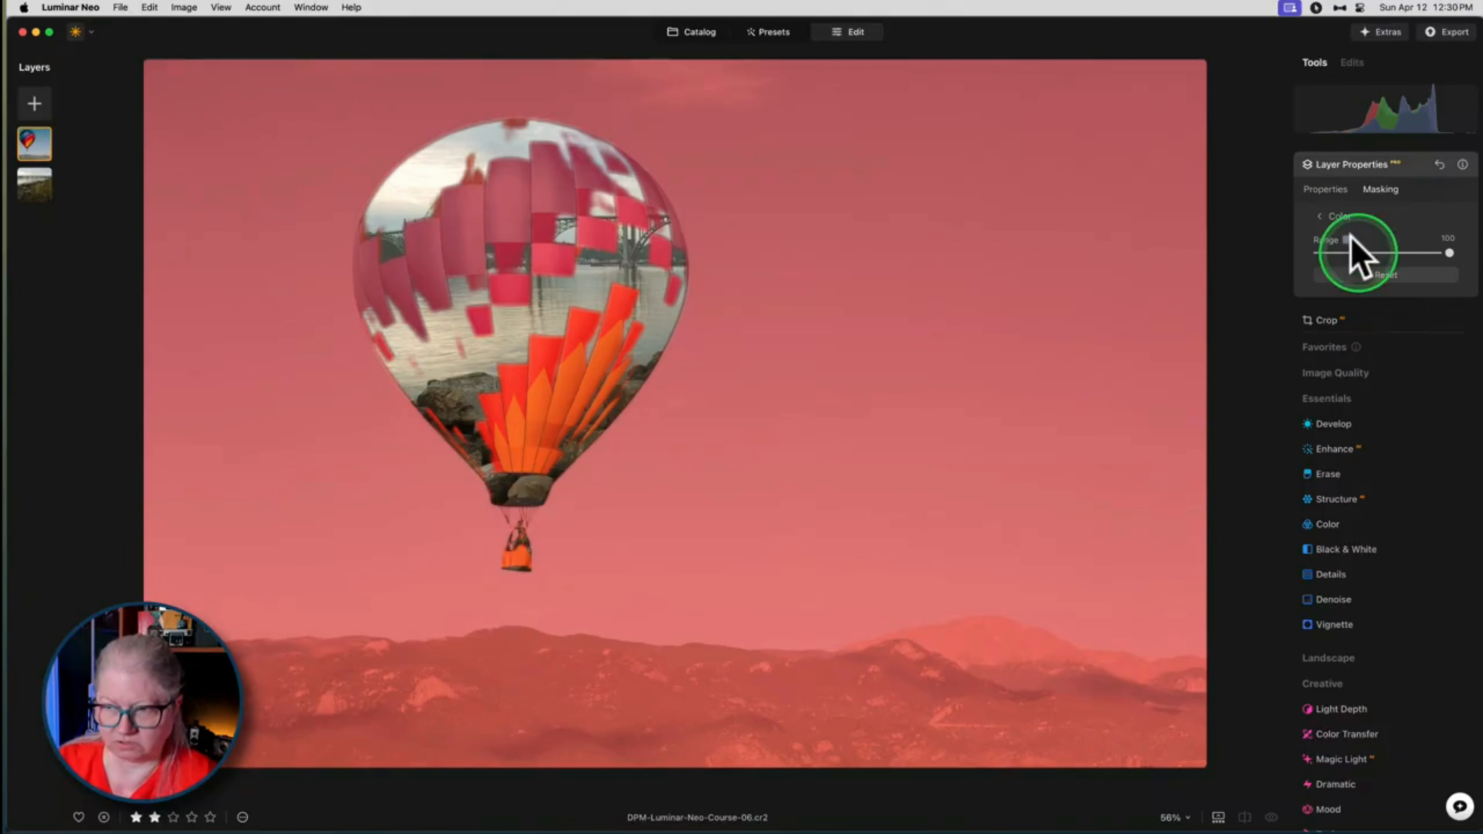
left_click(1329, 218)
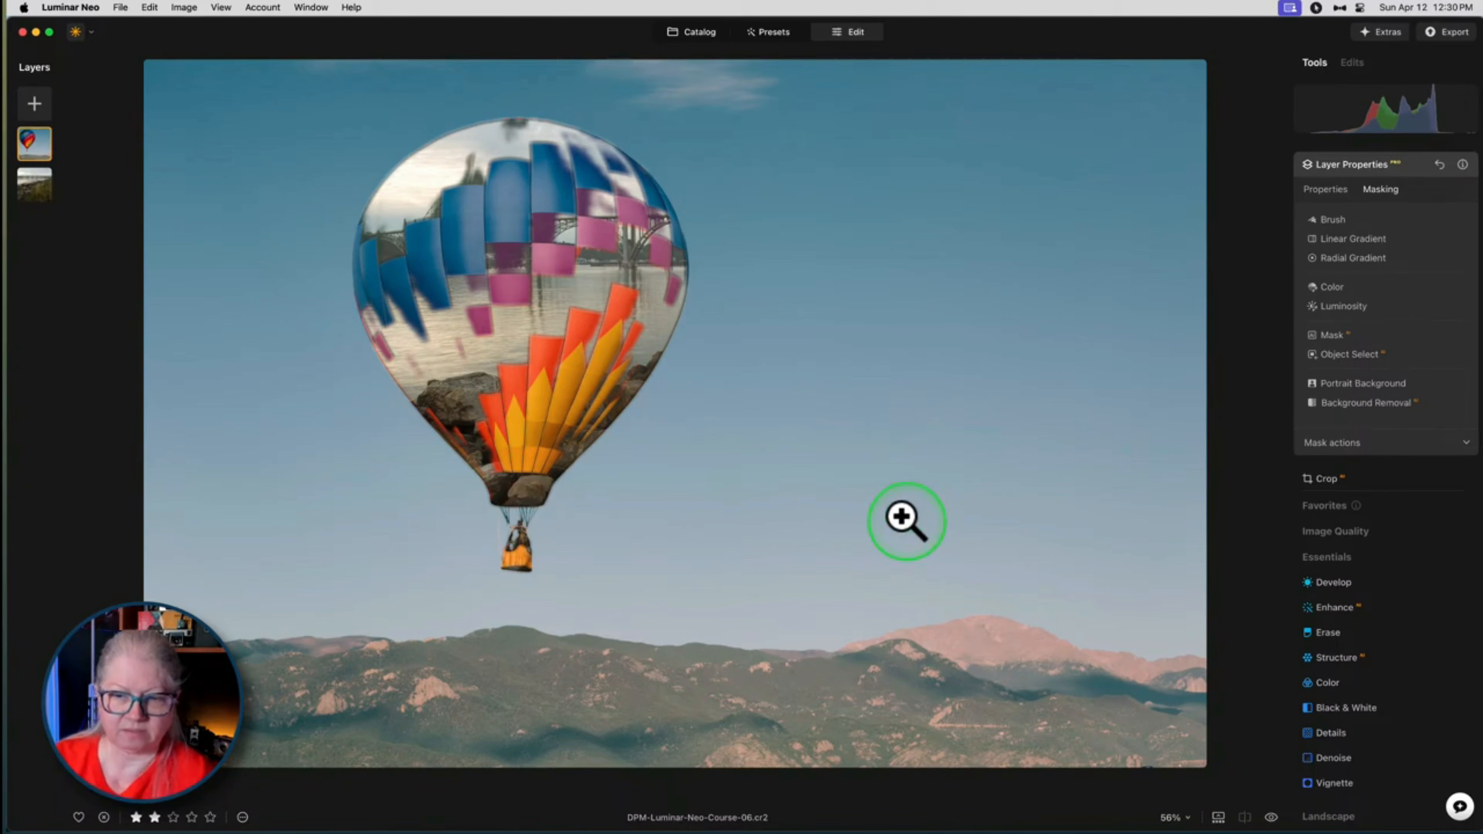
- Clear the balloon layer's mask, then fill it to reveal the whole balloon photo
left_click(1337, 443)
left_click(1382, 529)
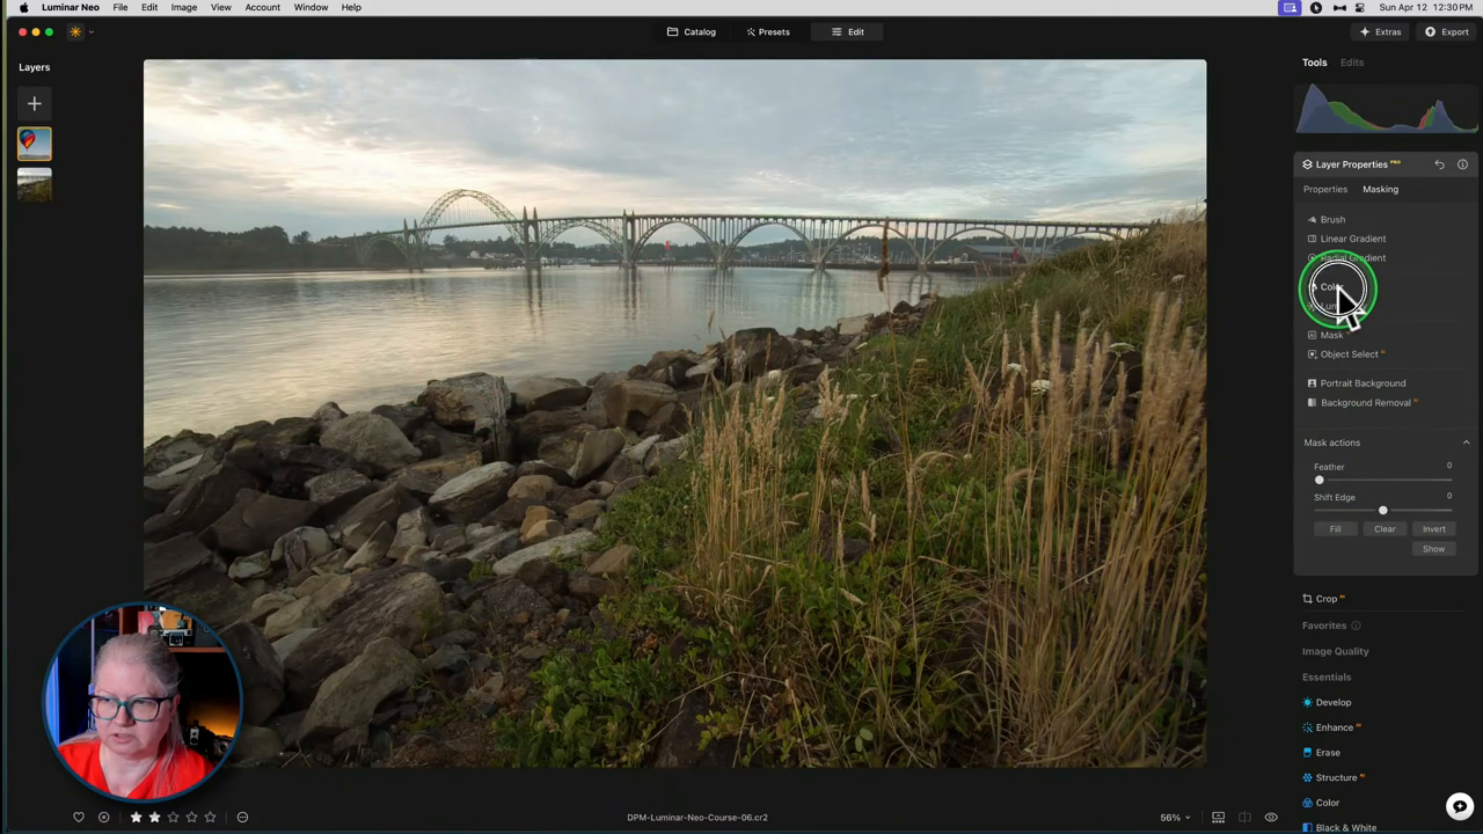
left_click(1334, 289)
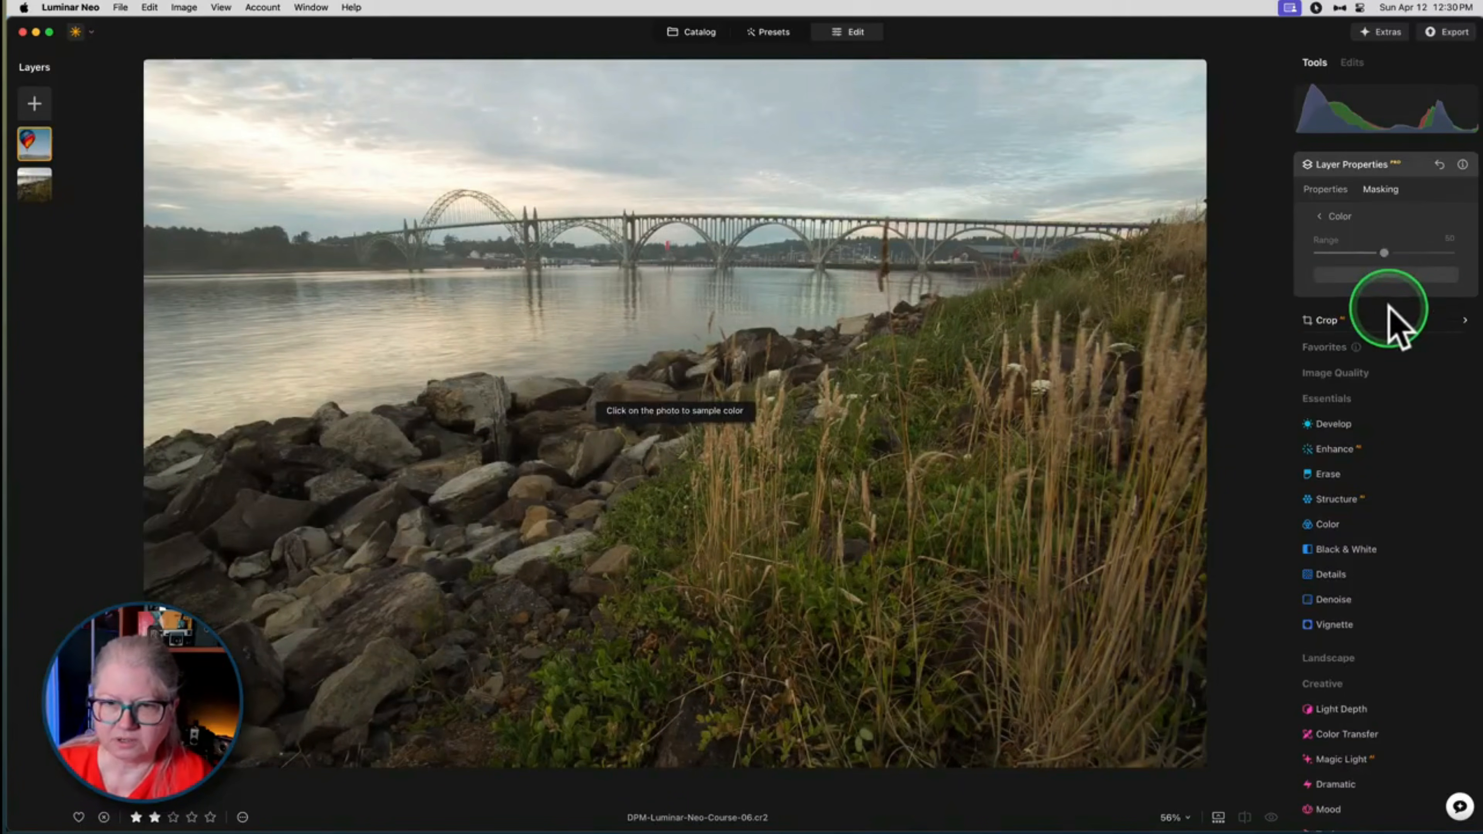
left_click(1326, 217)
left_click(1338, 445)
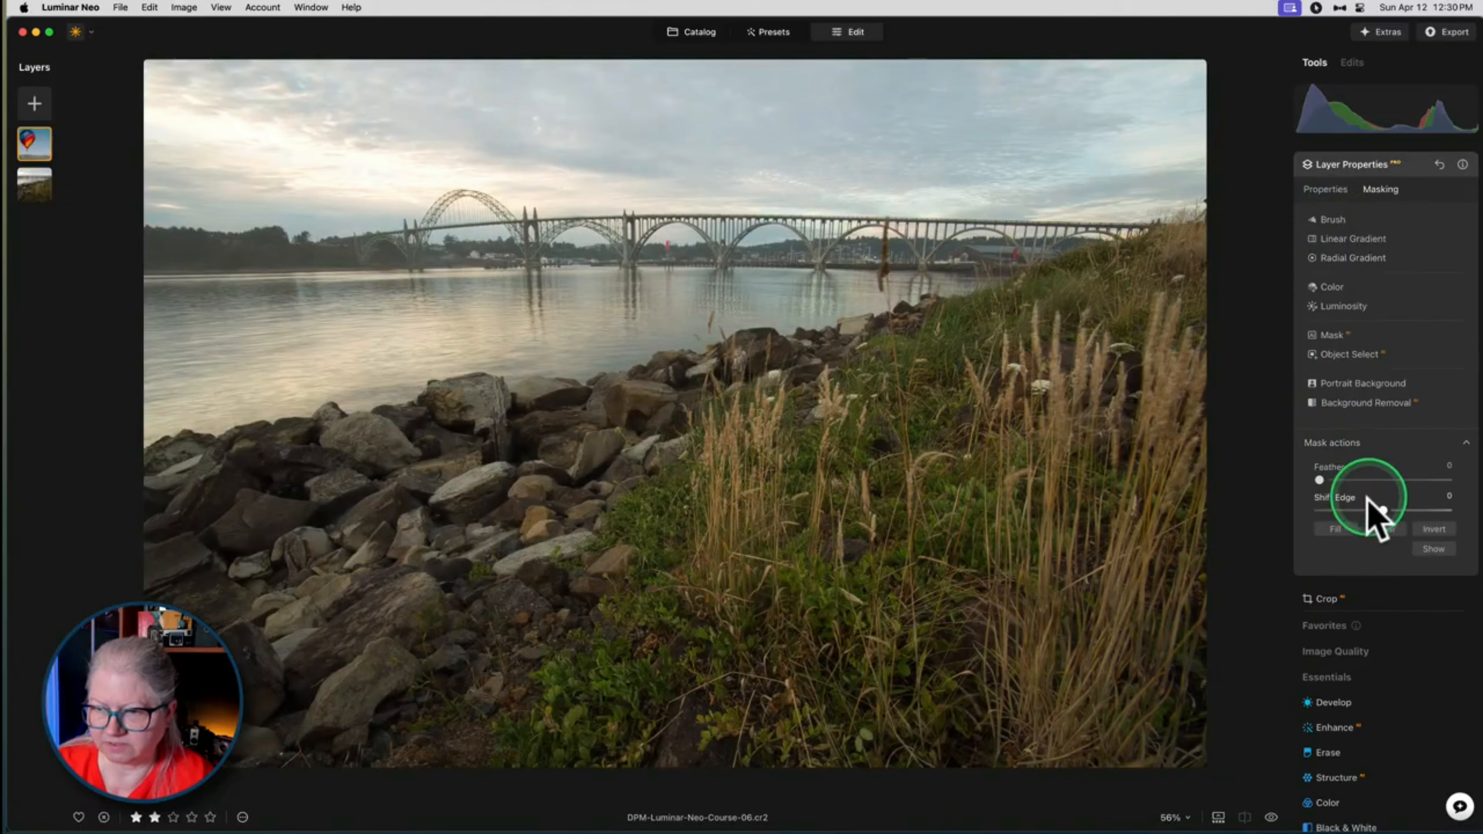
left_click(1337, 528)
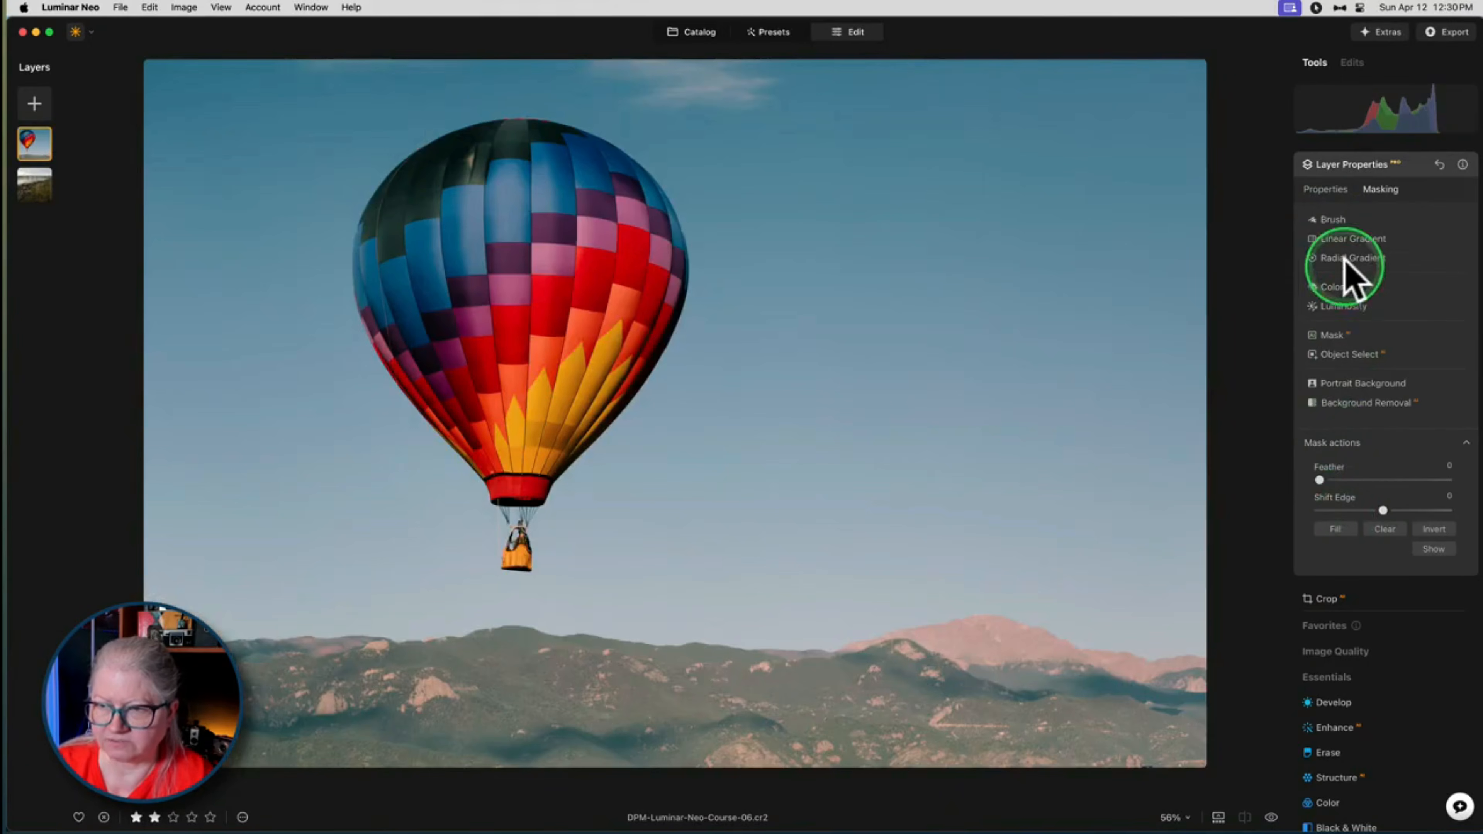
- Sample the sky for a color selection on the filled mask and lower Range to its minimum
left_click(1332, 288)
left_click(946, 267)
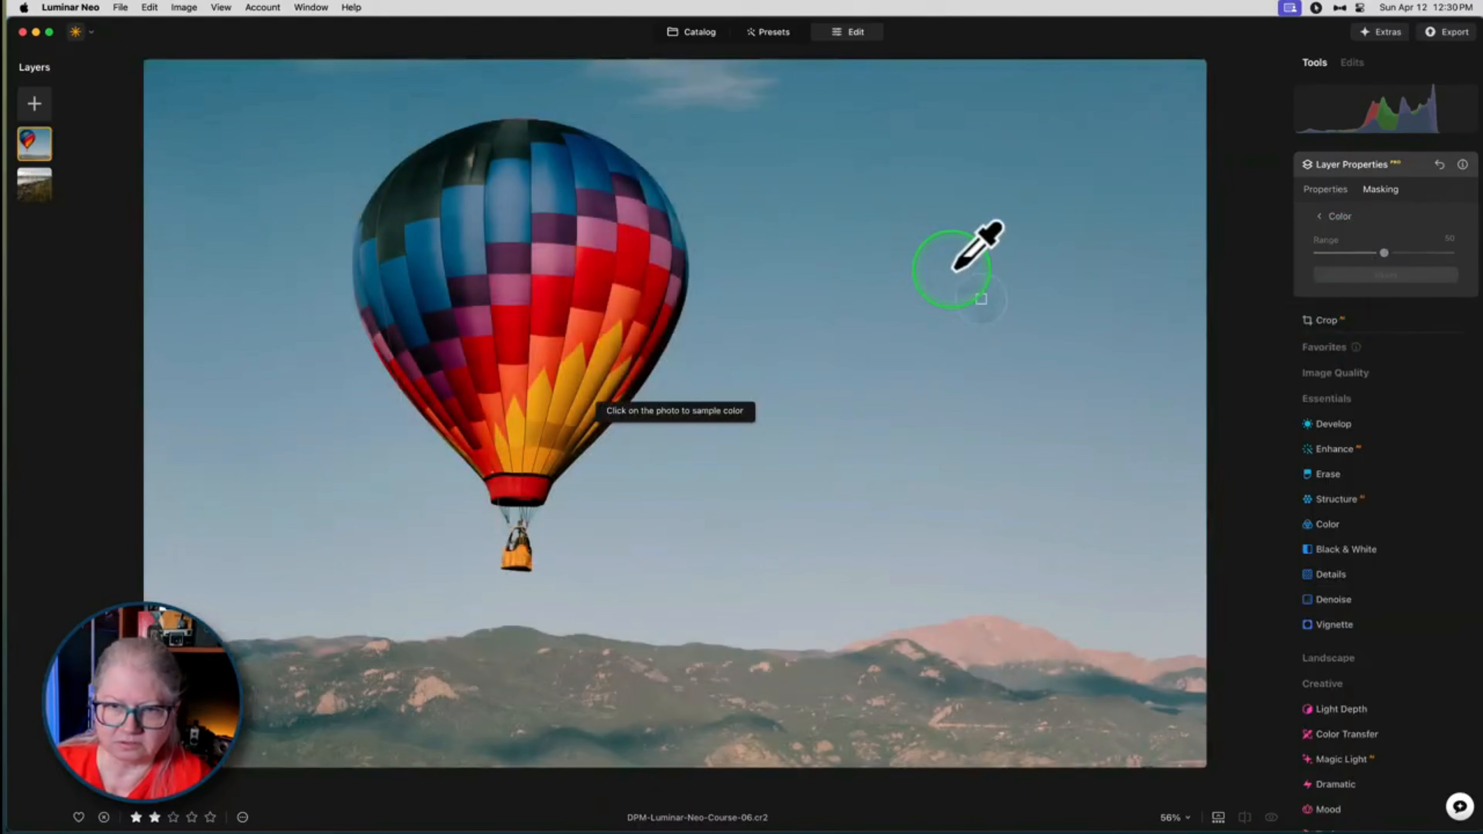
left_click(886, 456)
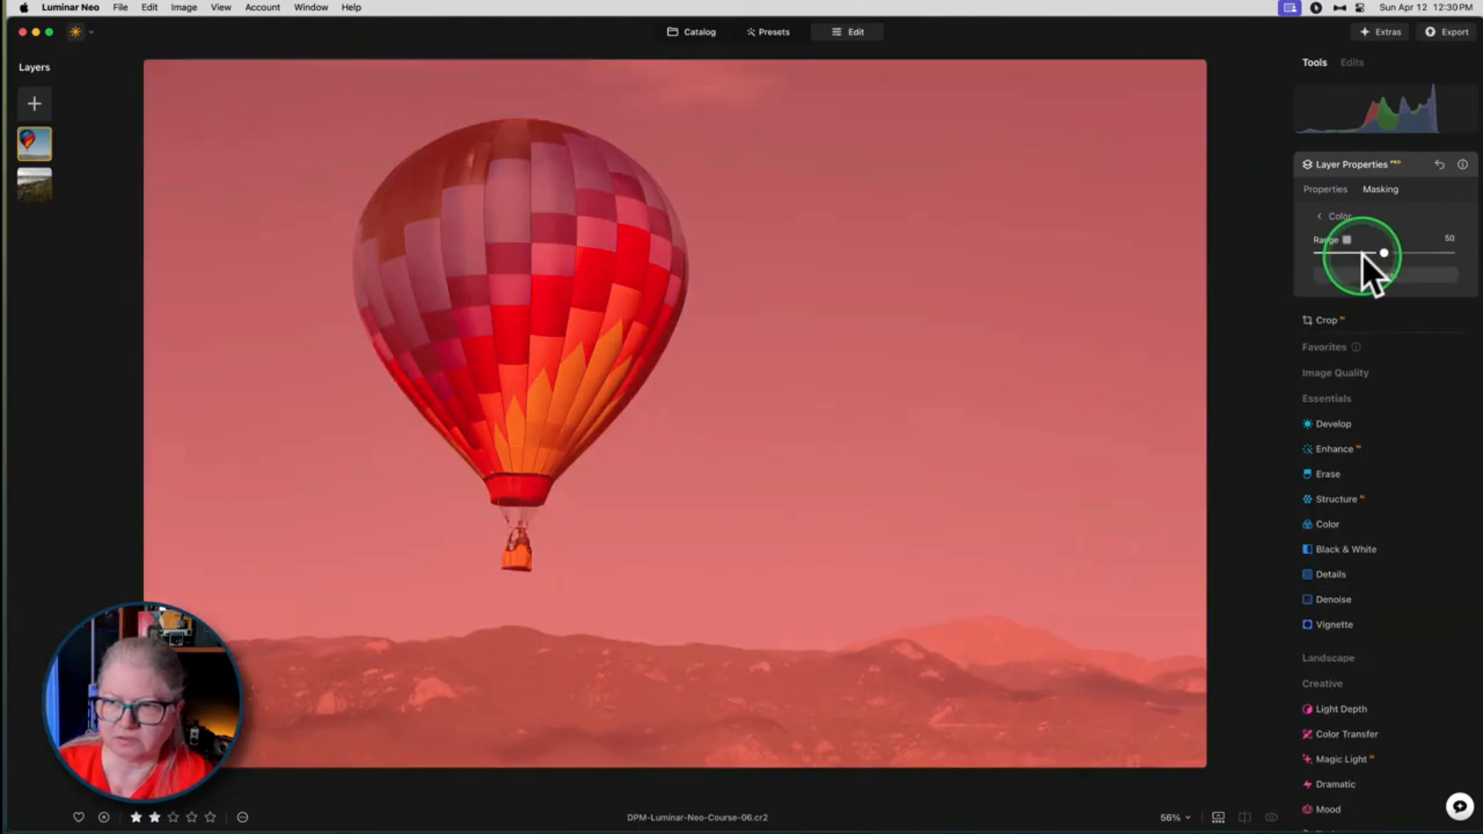
left_click_drag(1362, 256, 1282, 255)
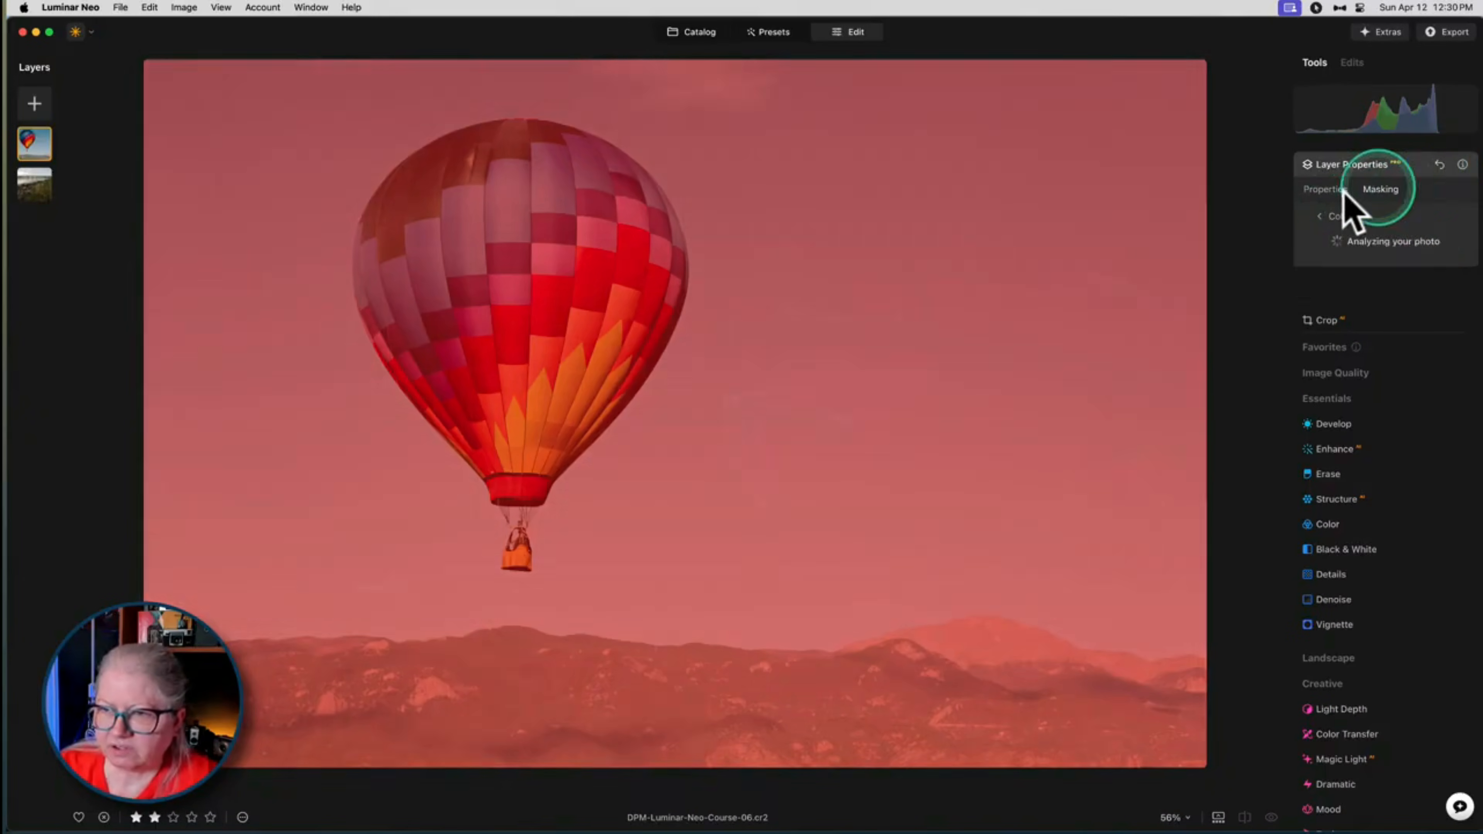
- Set the balloon layer's opacity to 100 and return to its masking options
left_click(1329, 191)
left_click_drag(1385, 227, 1481, 227)
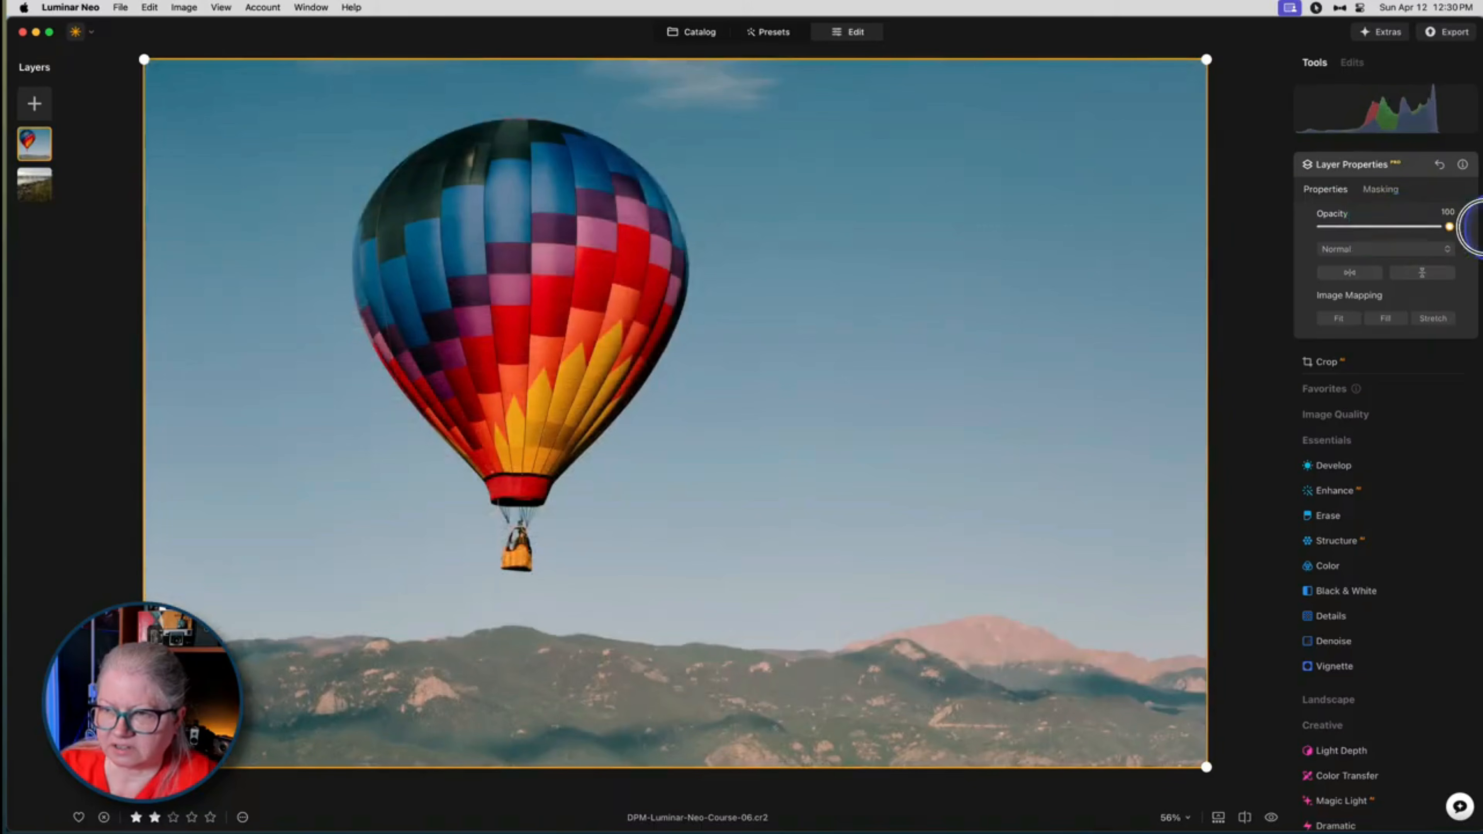
left_click(1380, 189)
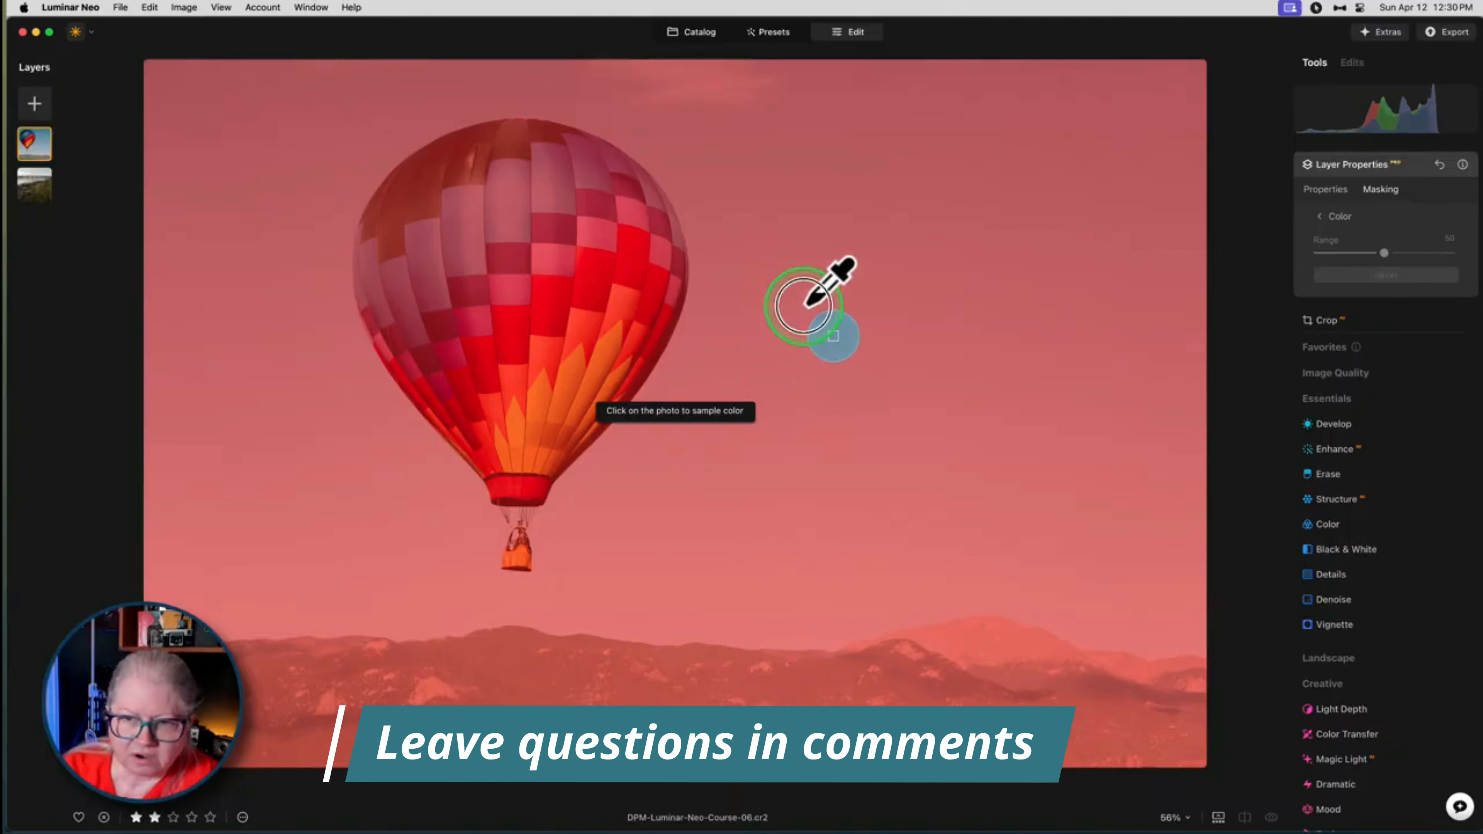
- Try a color sample of the sky with Range at 0, then reset and close the color selection
left_click(1175, 355)
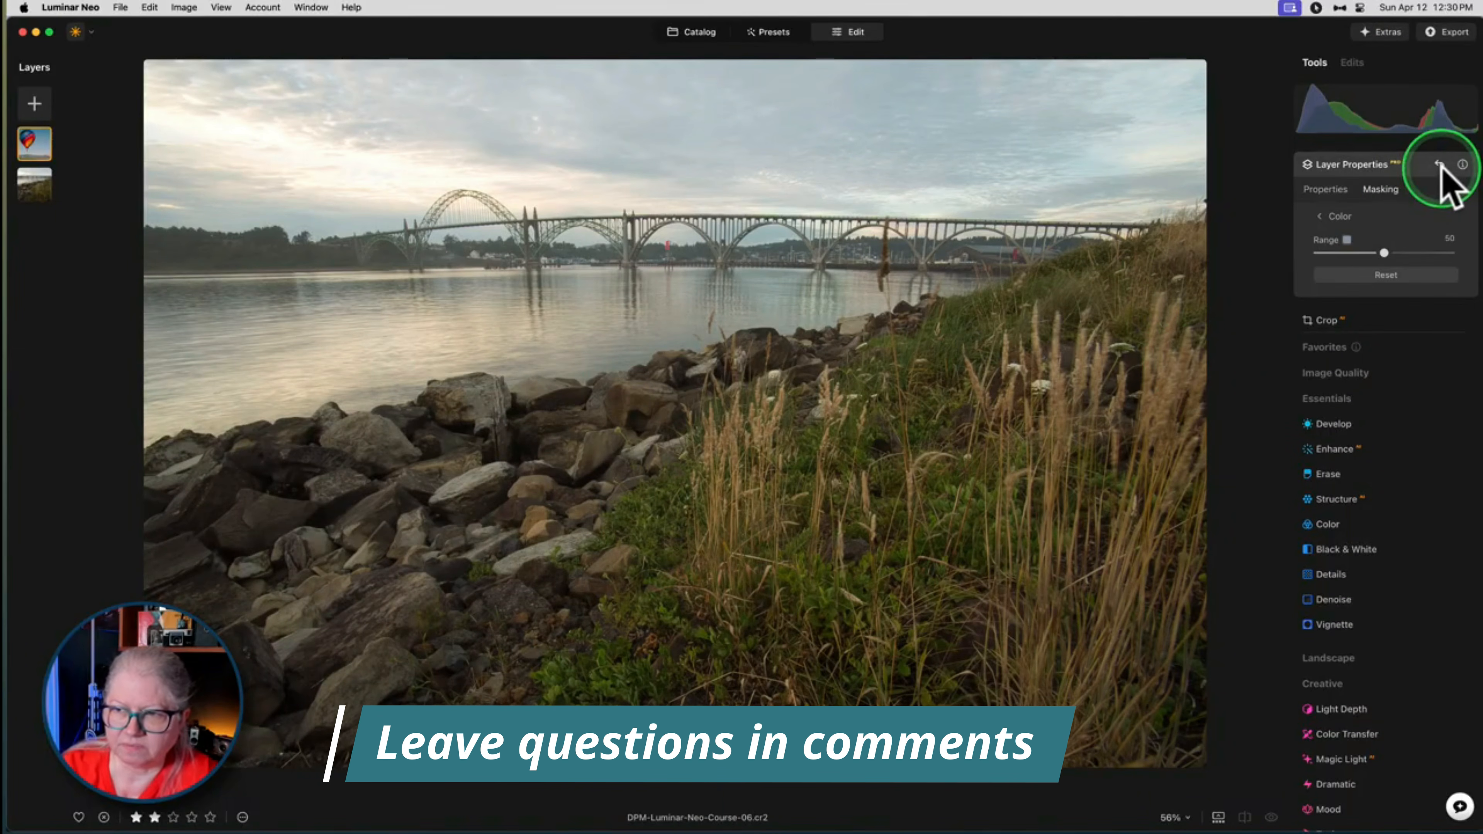
left_click_drag(1384, 253, 1308, 252)
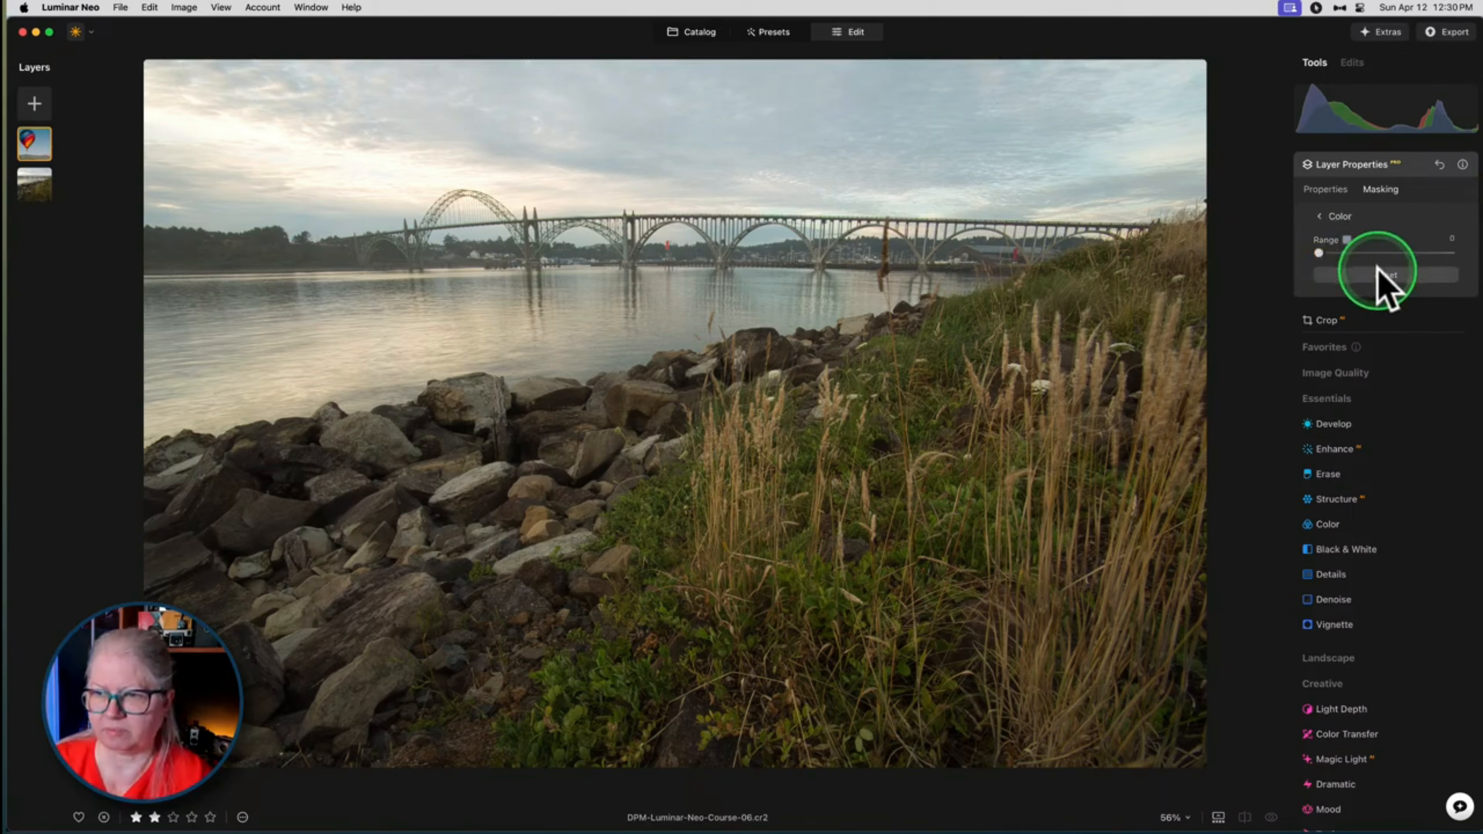
left_click(1376, 274)
left_click(1332, 217)
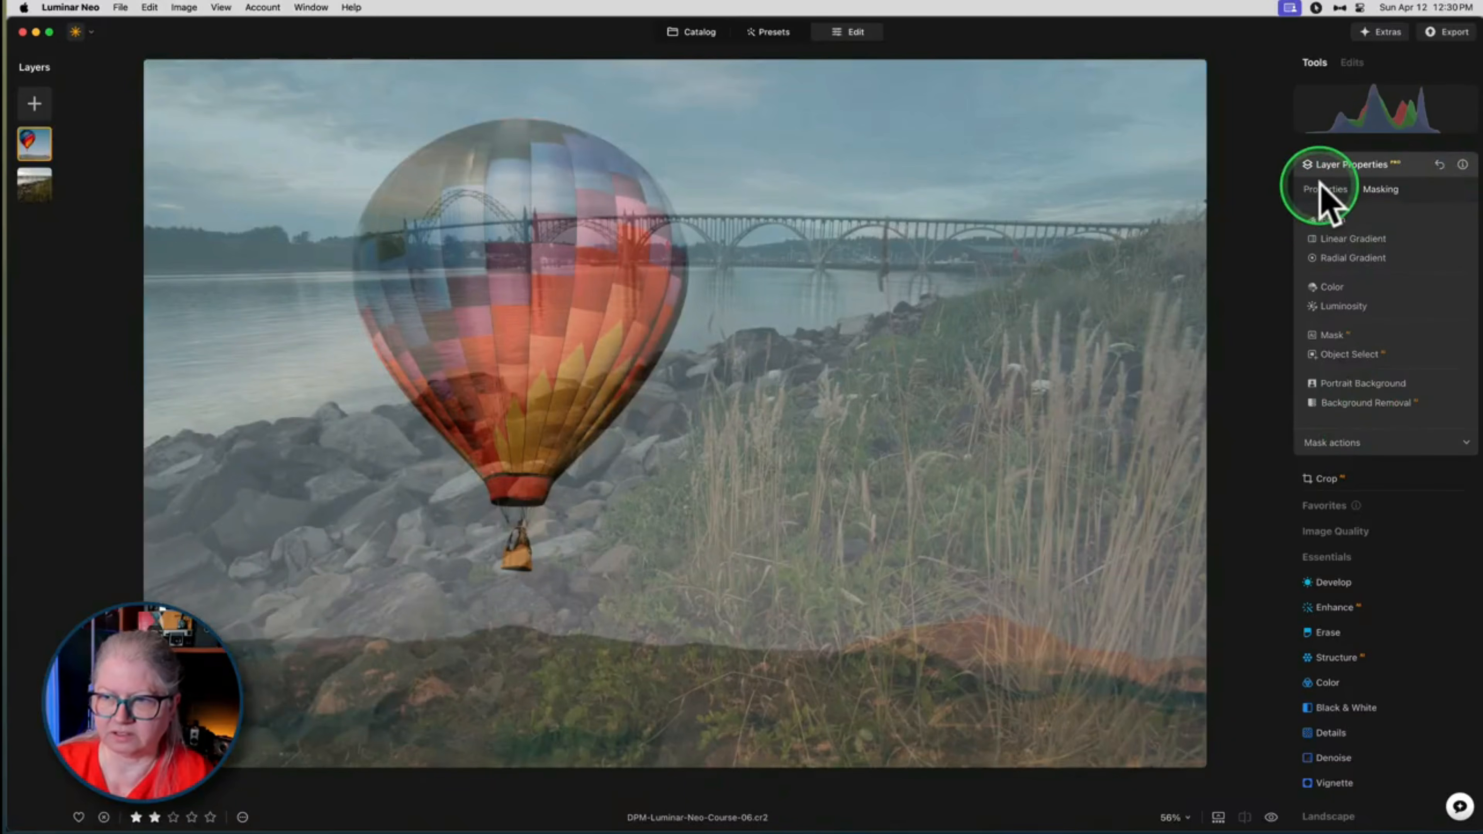
- Raise the balloon layer's opacity to full and reopen its masking options
left_click(1321, 185)
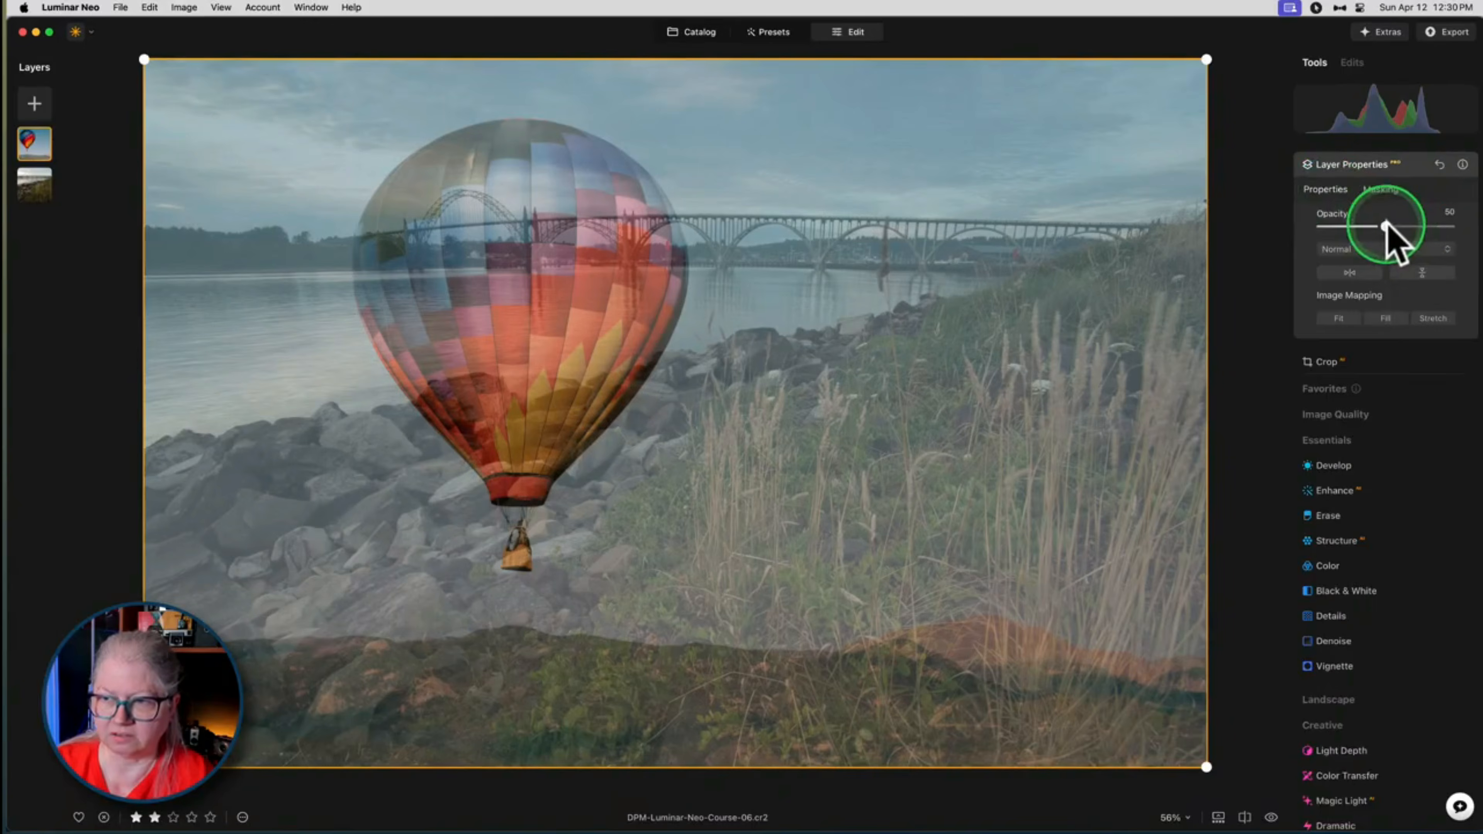
double_click(1385, 225)
left_click(1384, 189)
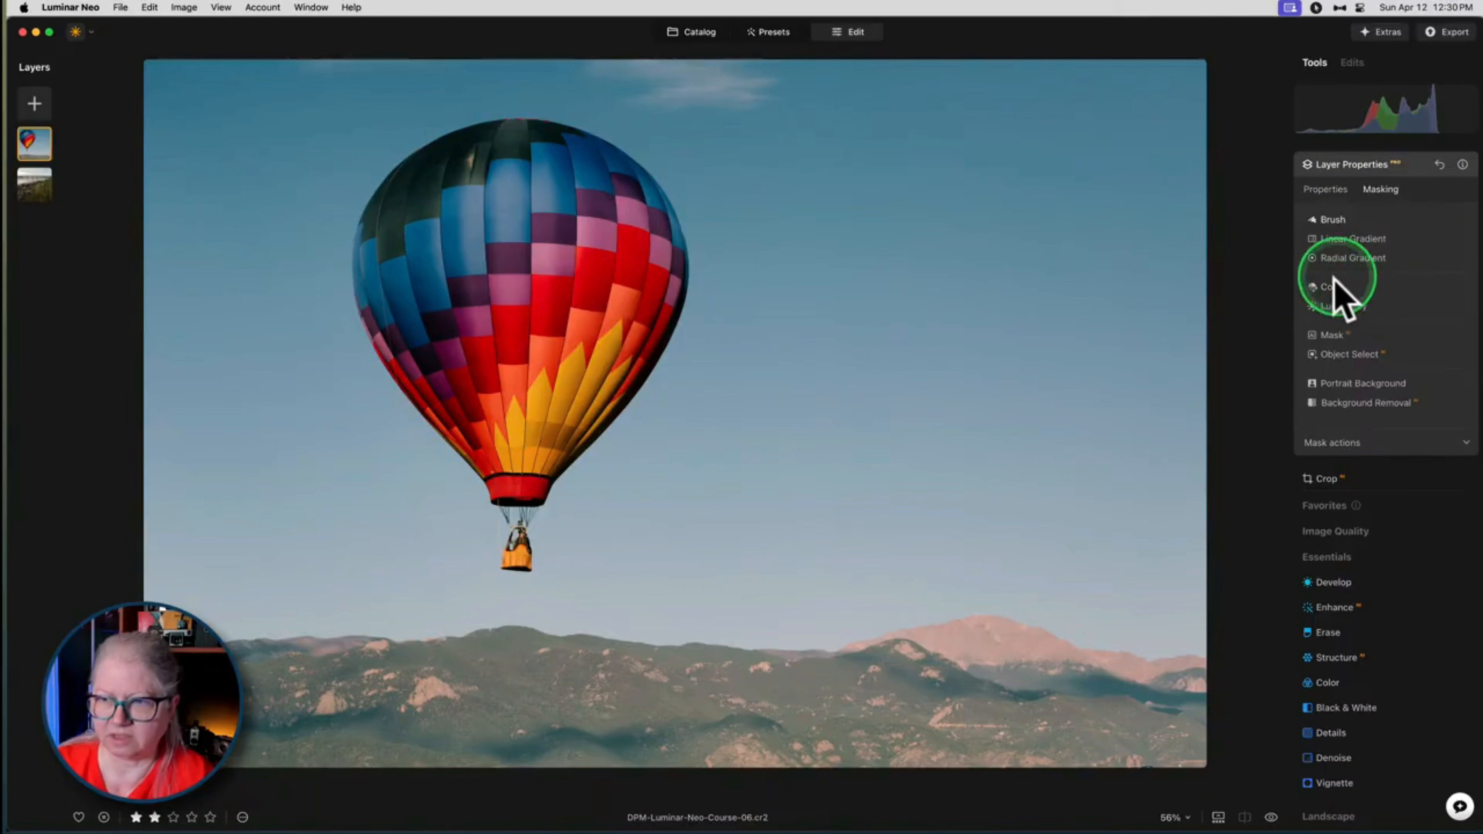
- Create a color mask from the blue sky, comparing Range 0 and 100 before setting it to 66
left_click(1328, 290)
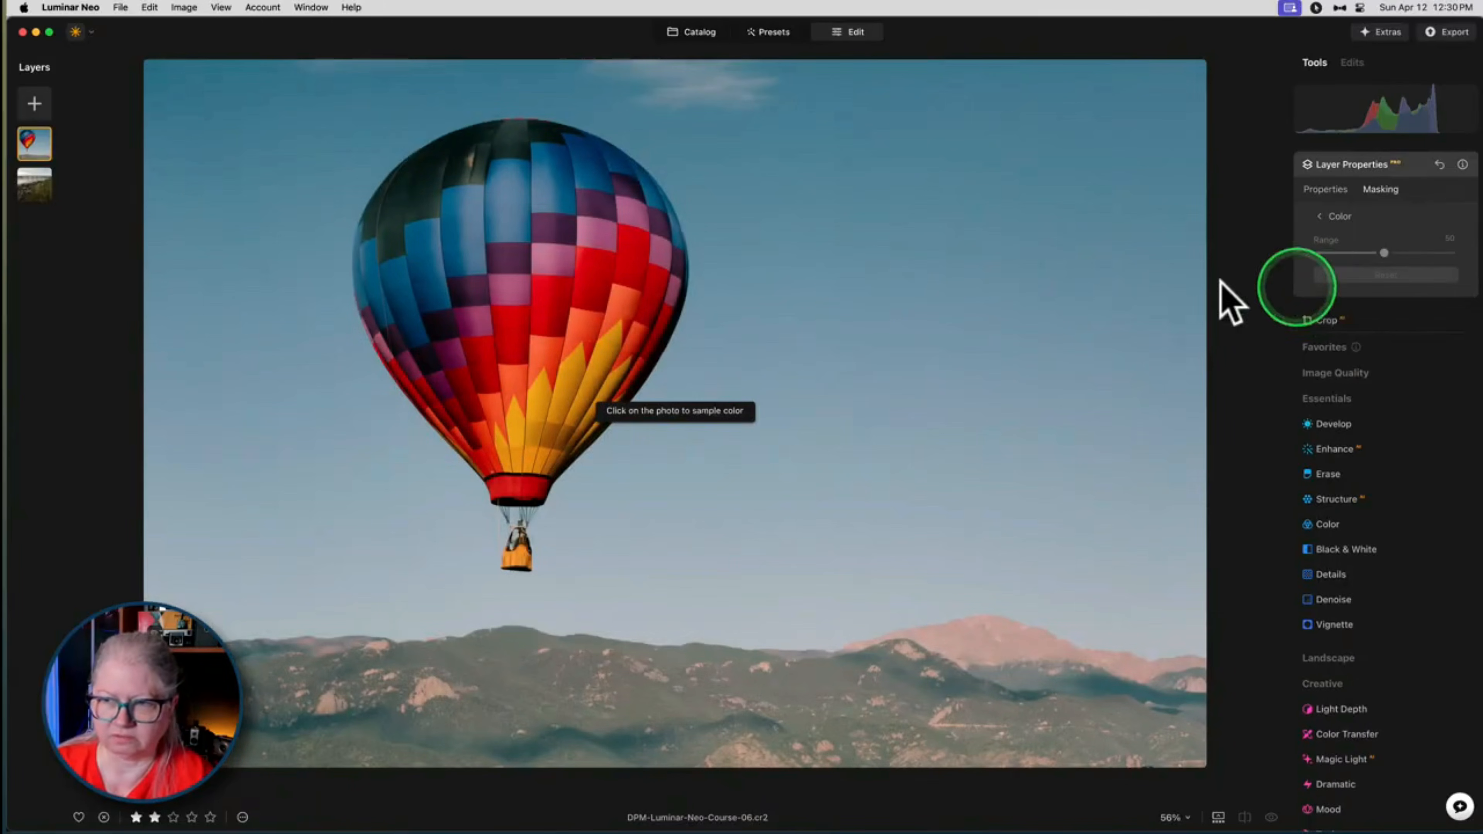
left_click(847, 340)
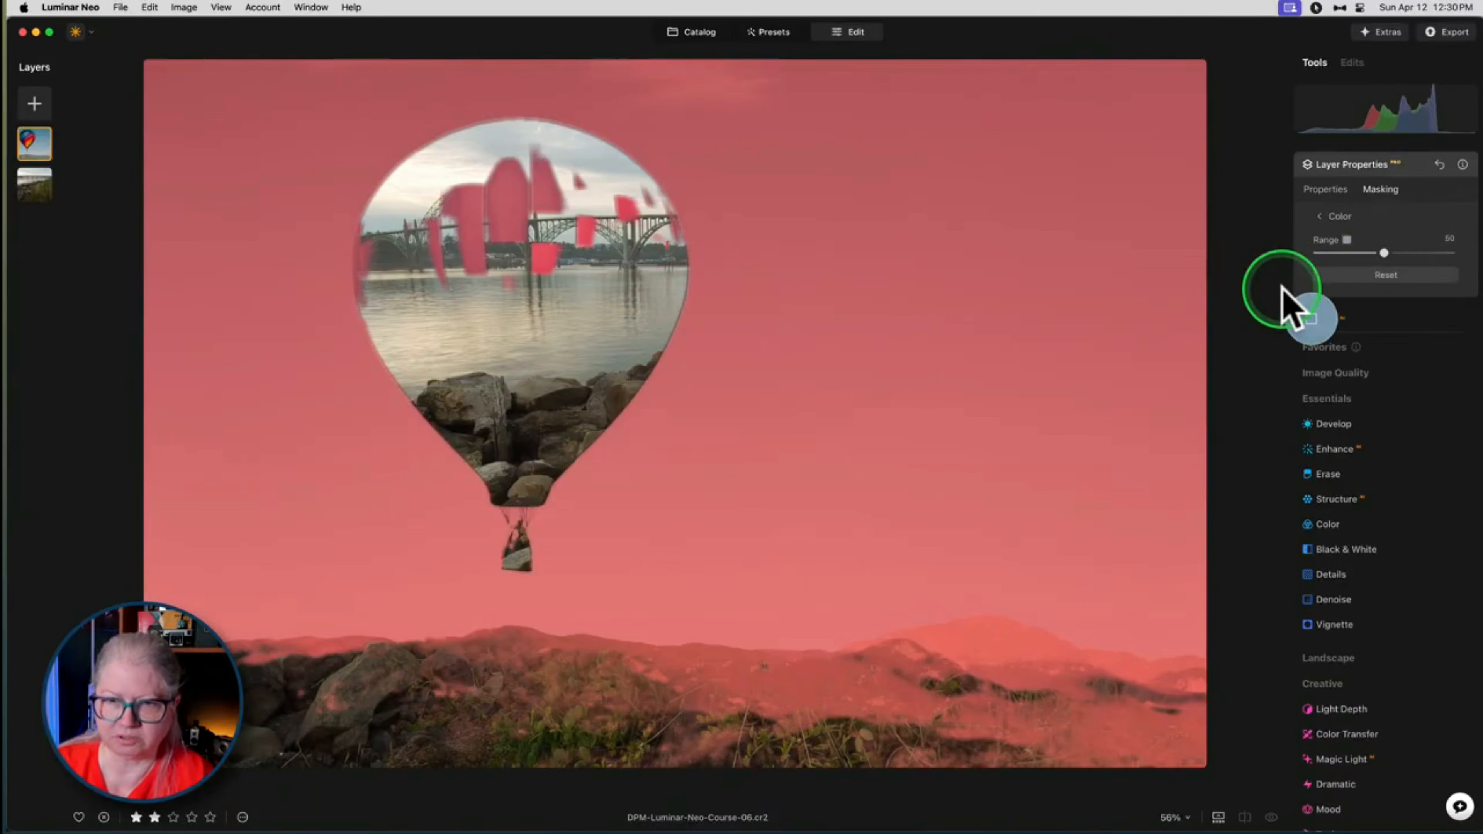
left_click_drag(1371, 258, 1321, 256)
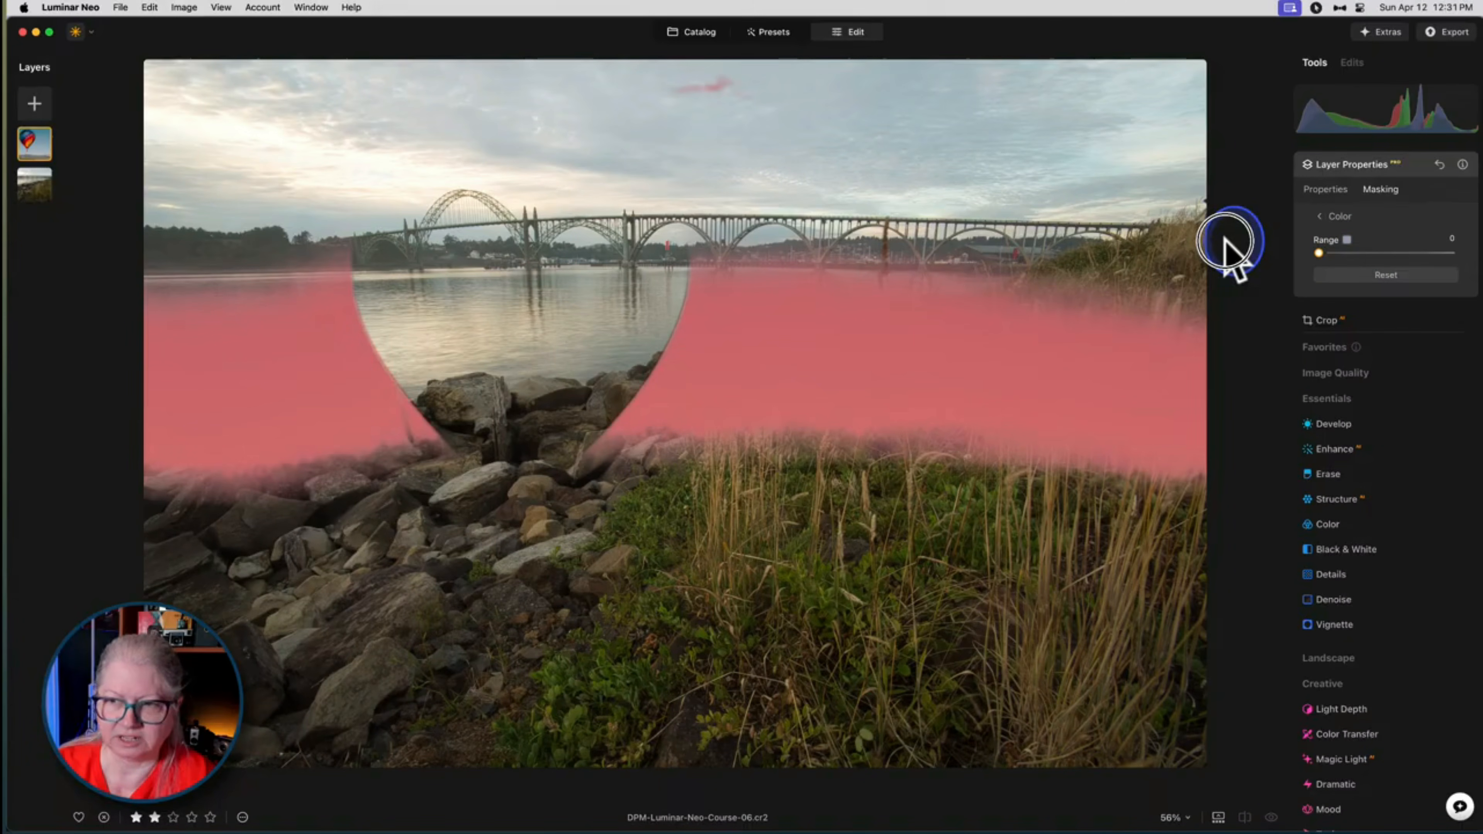
left_click_drag(1319, 253, 1450, 258)
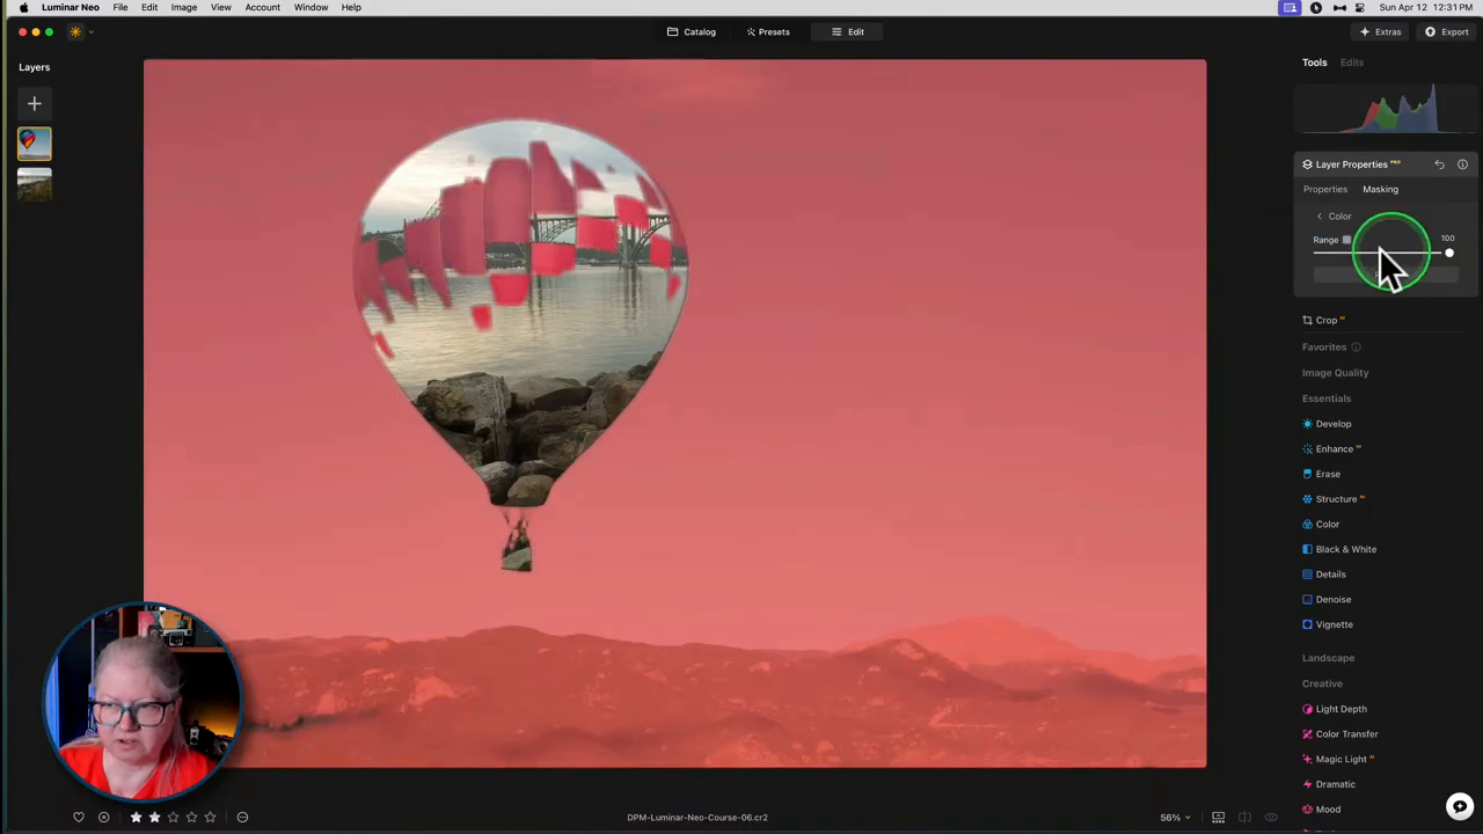
left_click_drag(1447, 263, 1405, 258)
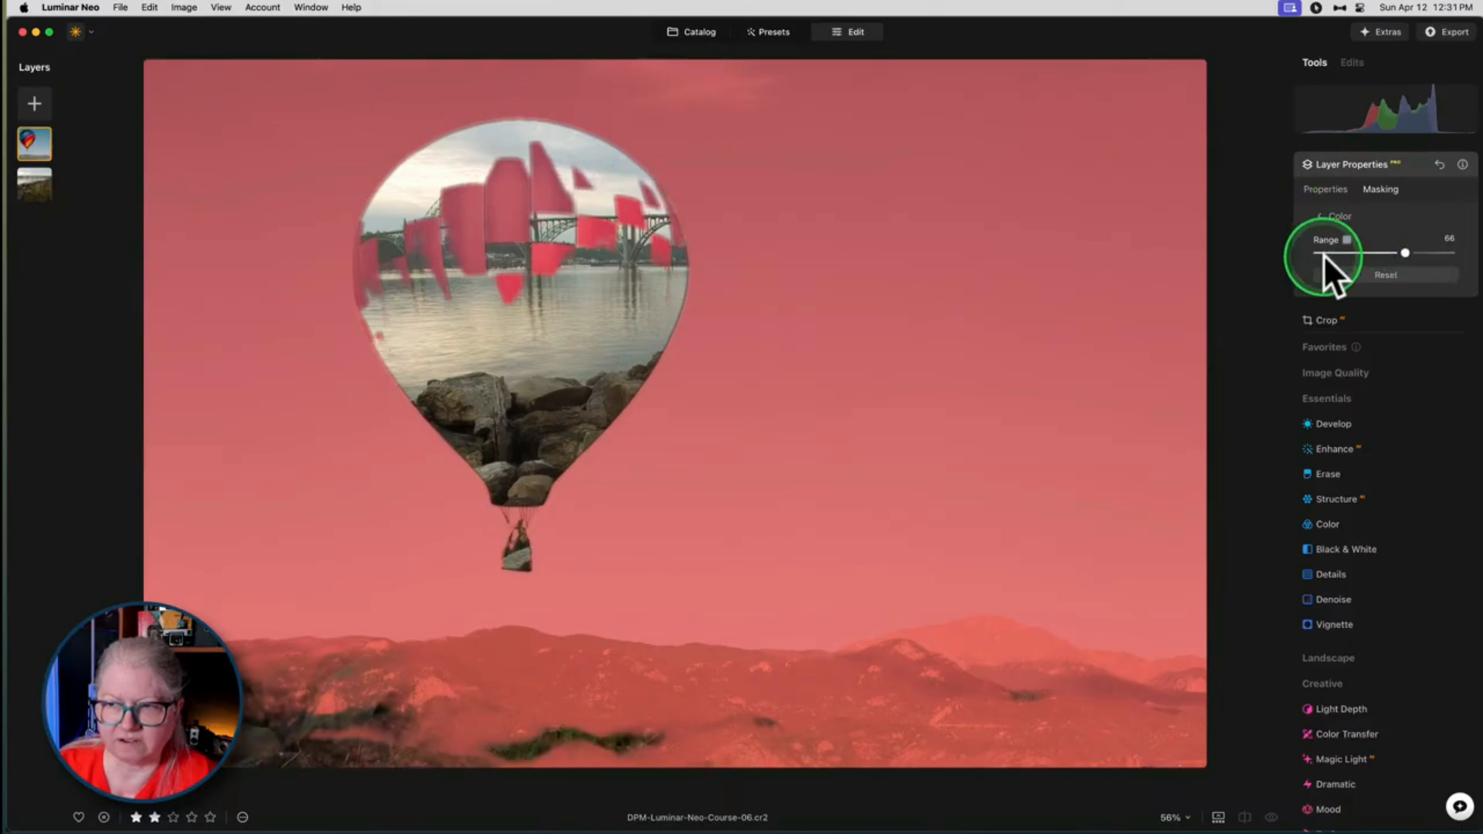
left_click(1321, 217)
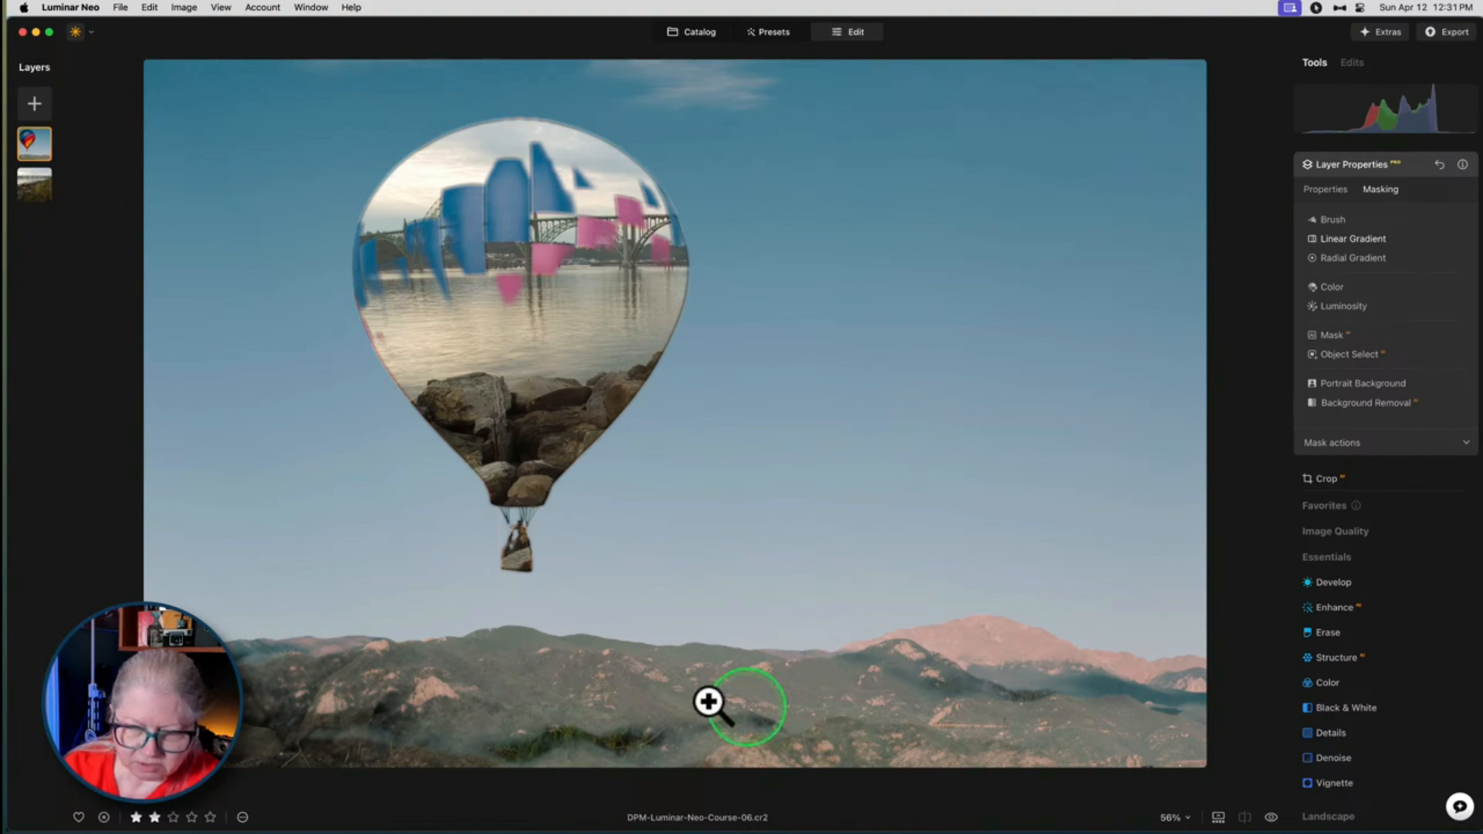
- Add the balloon's orange-red to the color mask by sampling its panels and raising Range to about 93
left_click(1332, 287)
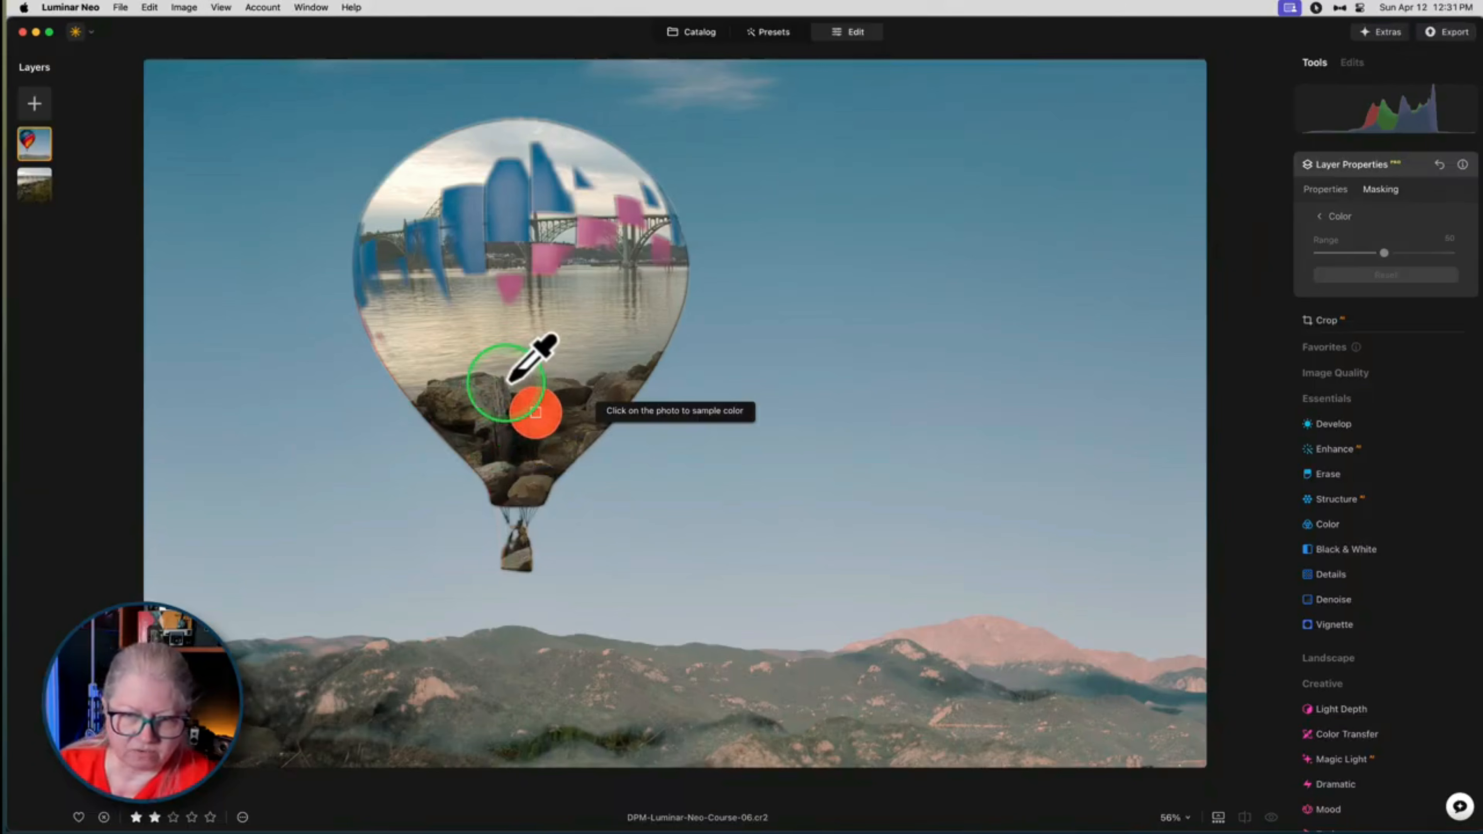
left_click(500, 357)
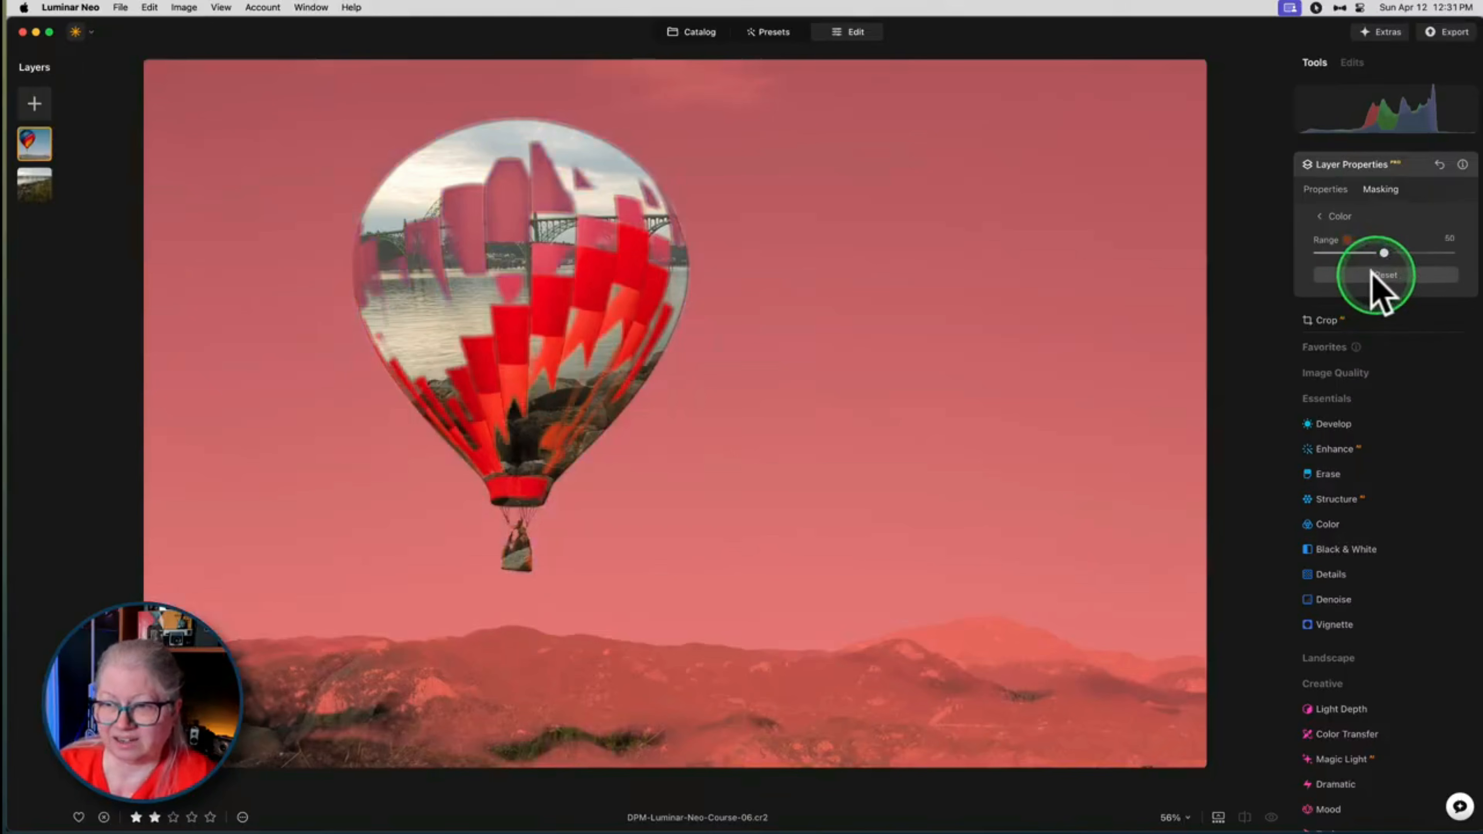
left_click_drag(1389, 255, 1447, 257)
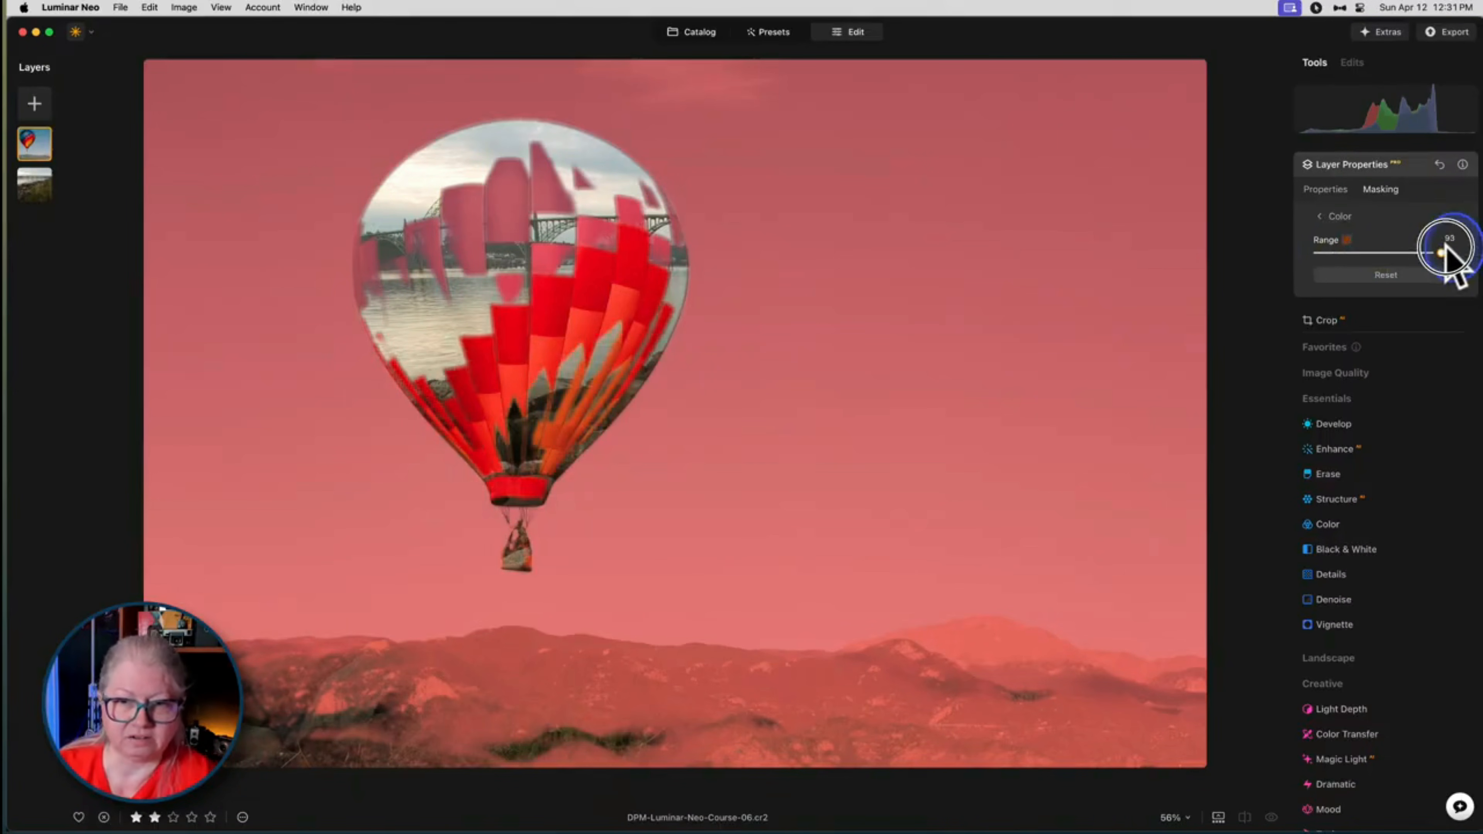
left_click(1334, 218)
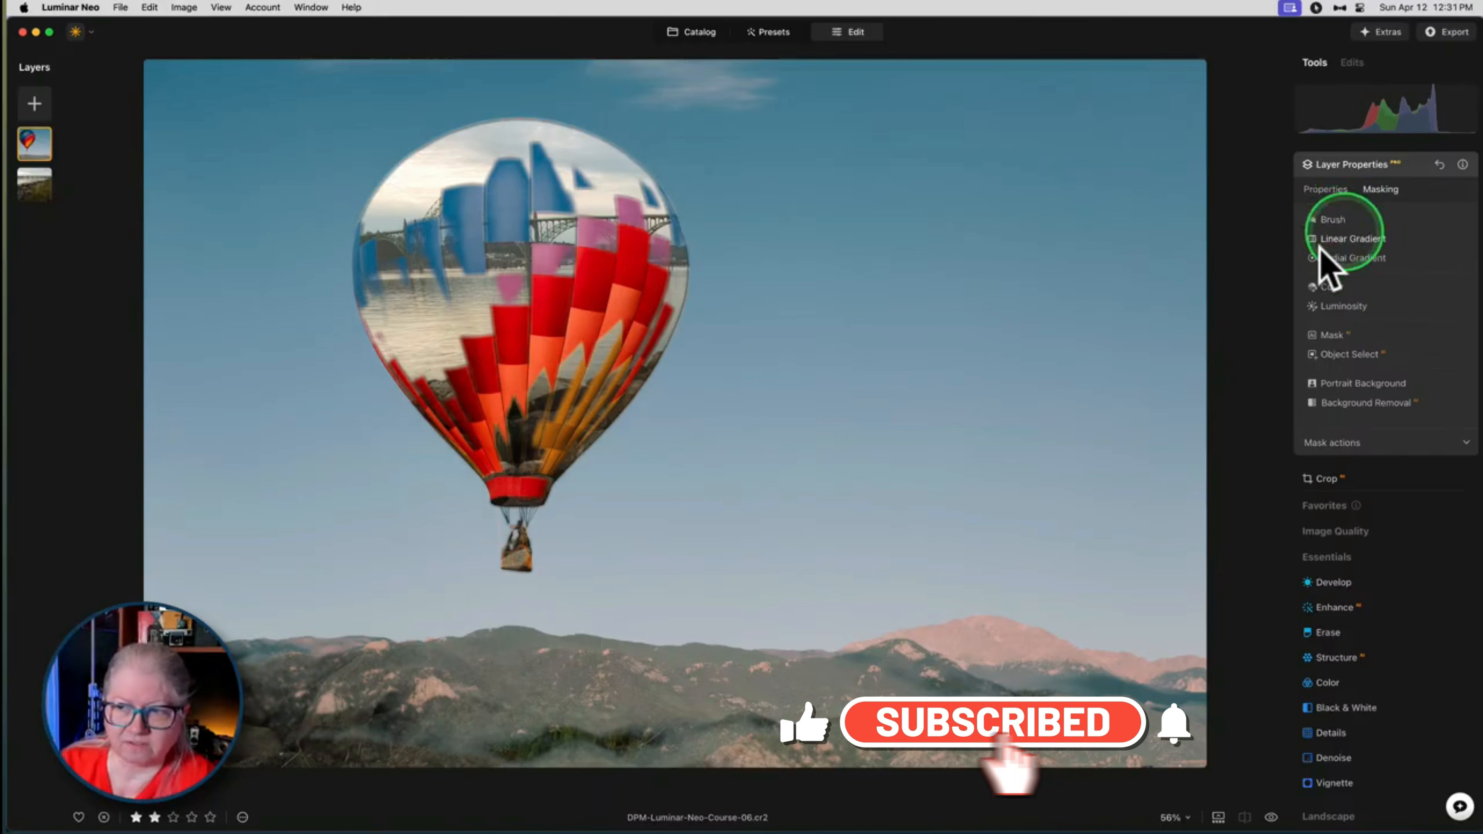
- Try the Feather adjustment on the mask's edges, leaving it at 0
left_click(1369, 449)
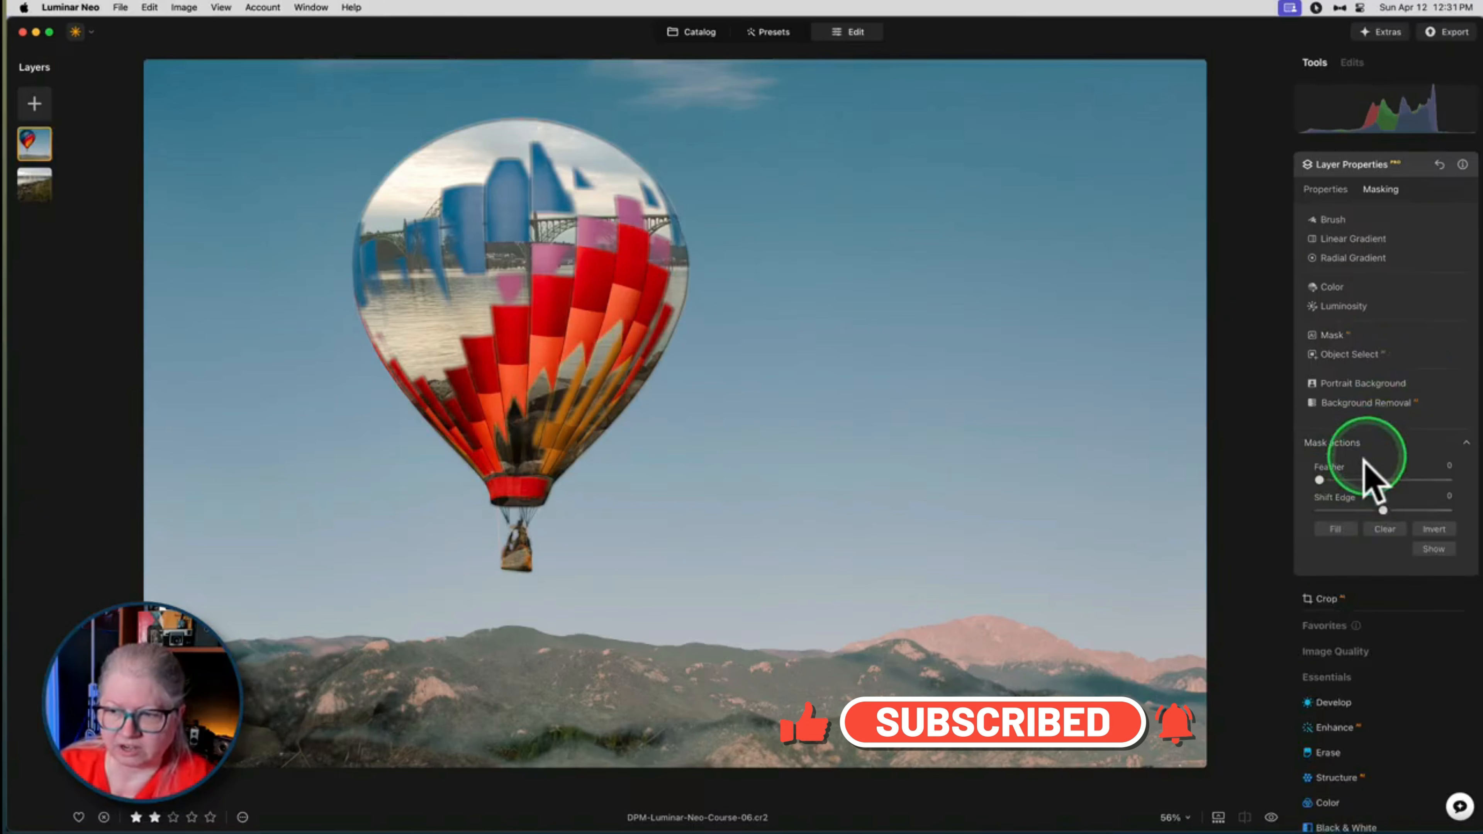
left_click_drag(1318, 480, 1285, 488)
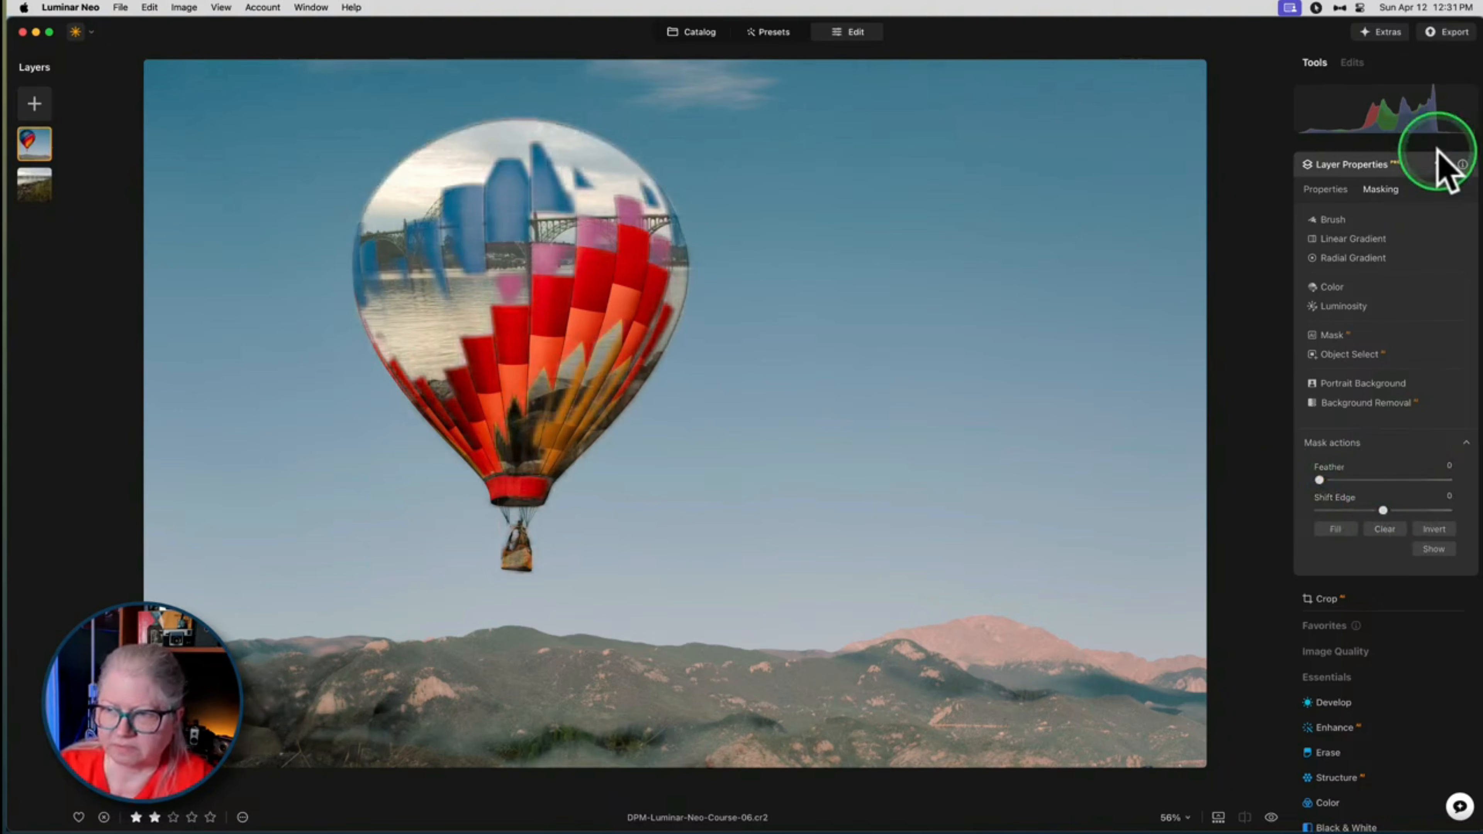
- Reset the balloon layer's properties and mask, and set its opacity to 100
left_click(1440, 165)
left_click(1326, 189)
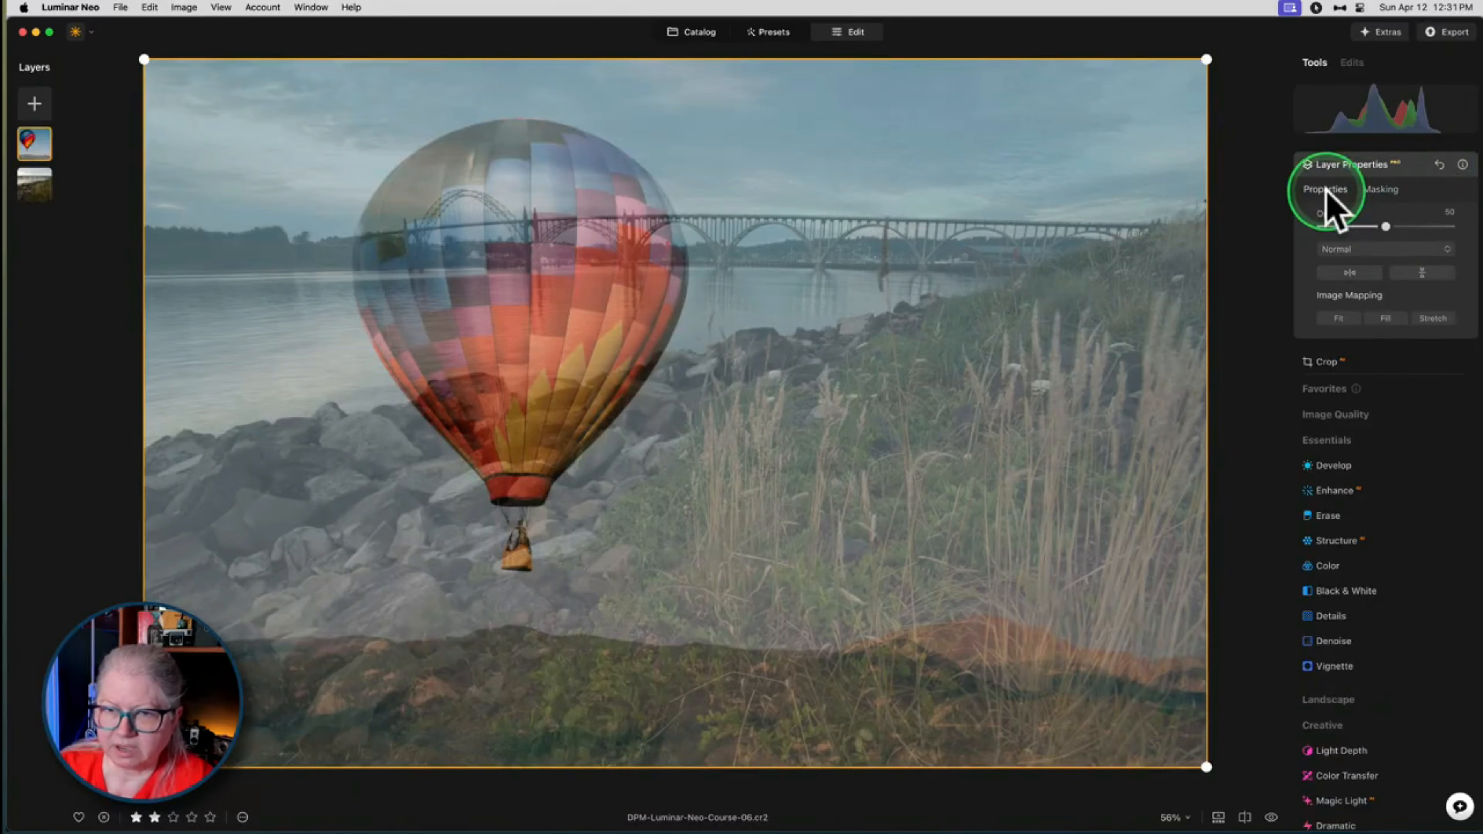
left_click_drag(1391, 229, 1460, 227)
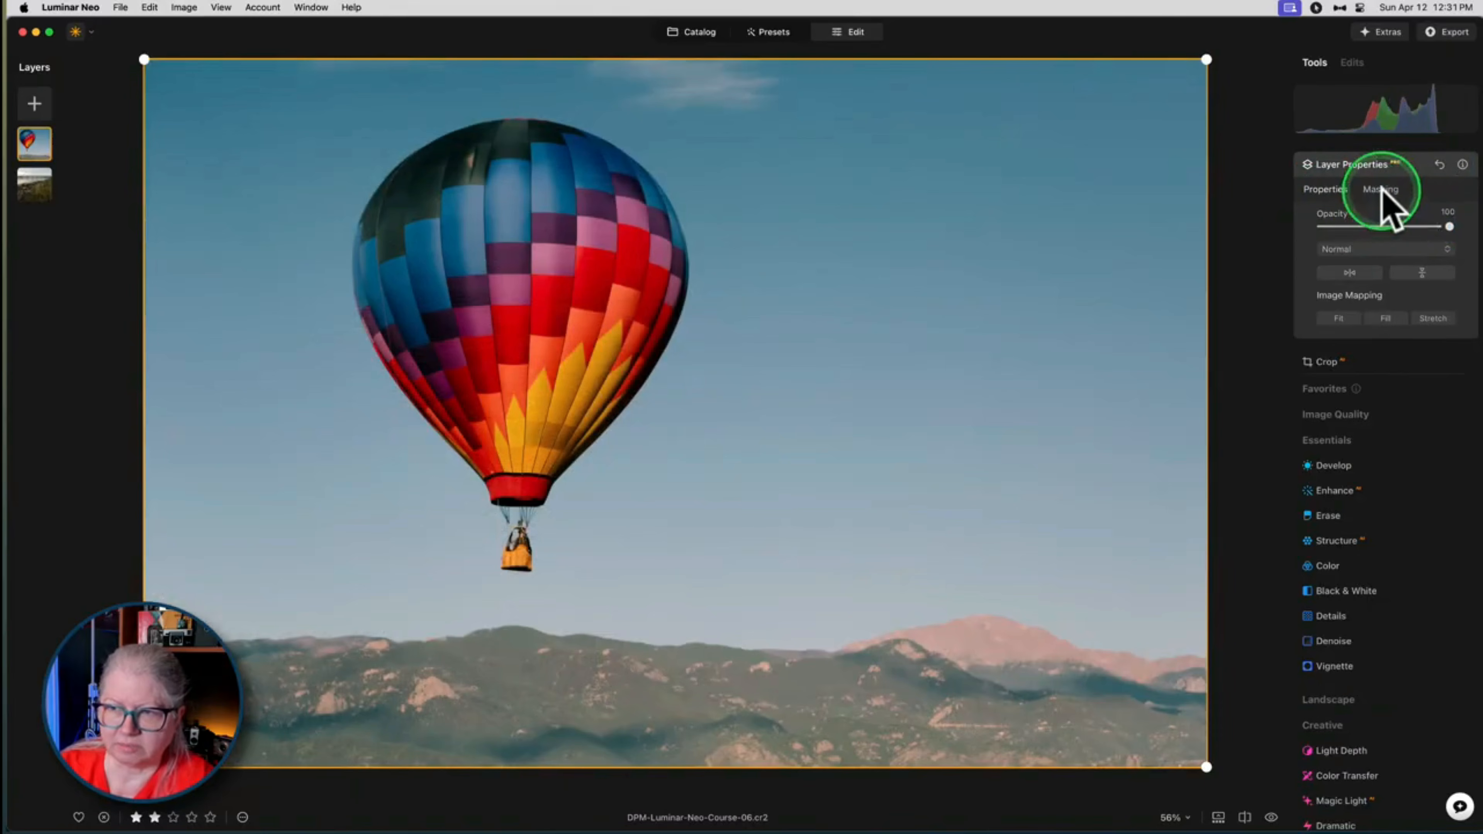